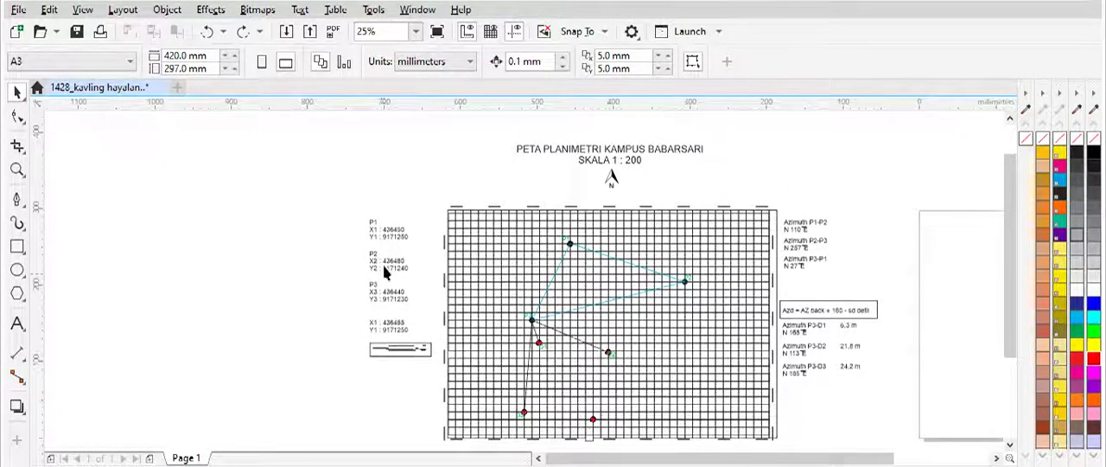
Step: Examine the listed P1, P2 and P3 coordinates and the azimuth and distance notes for detail points D1 to D3
scroll(417, 258, up, 1)
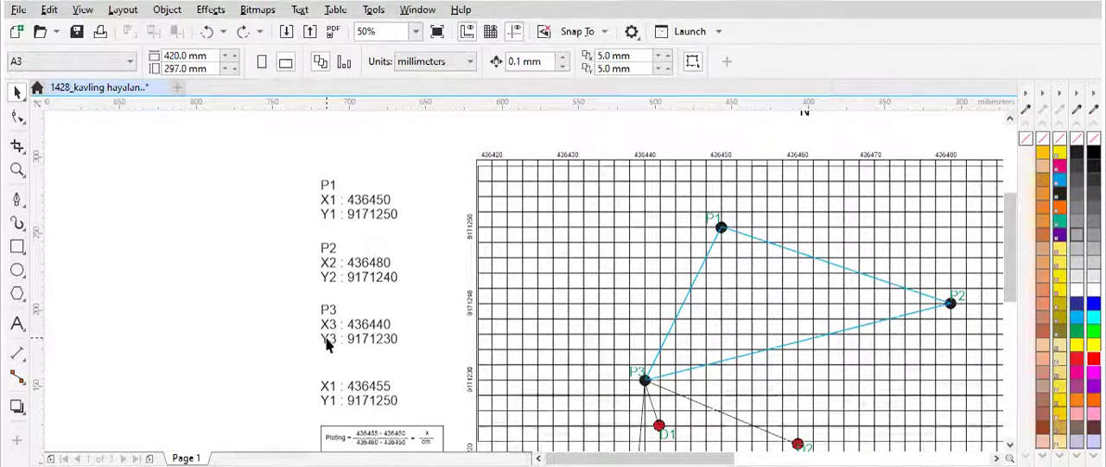
scroll(368, 323, down, 3)
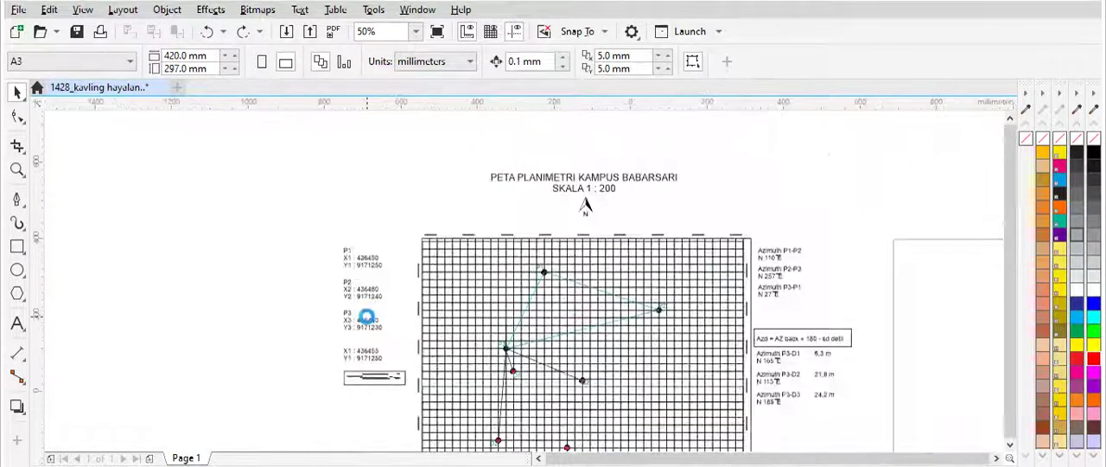
scroll(593, 345, up, 1)
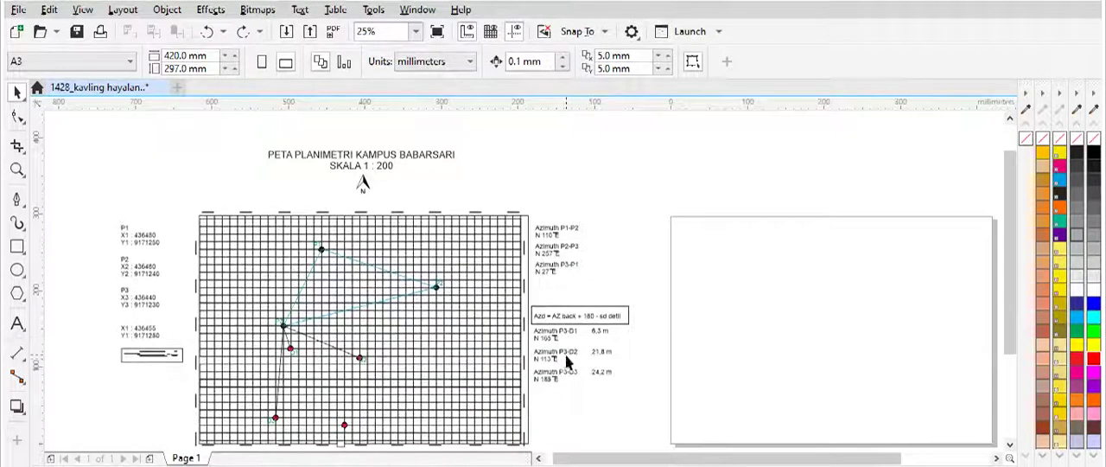
scroll(571, 357, up, 1)
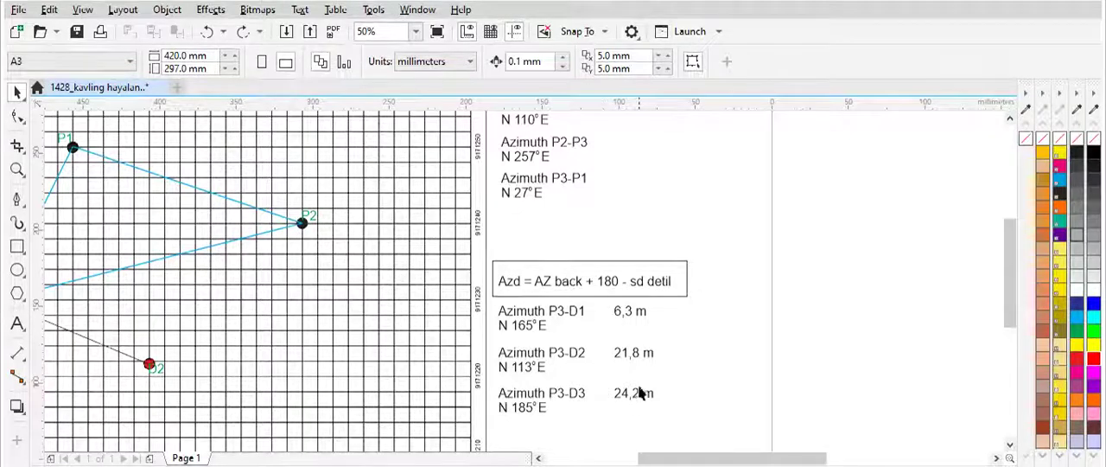
scroll(637, 386, down, 1)
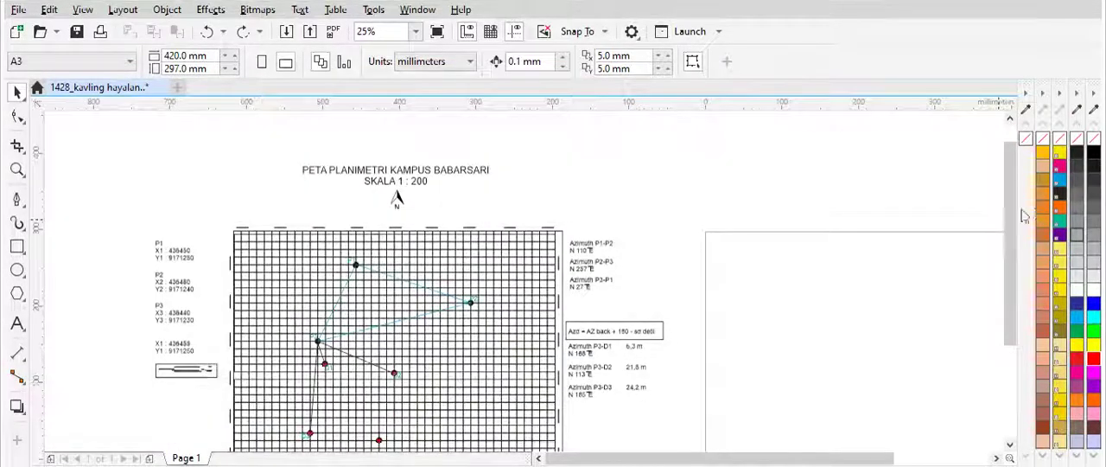
scroll(1013, 218, down, 1)
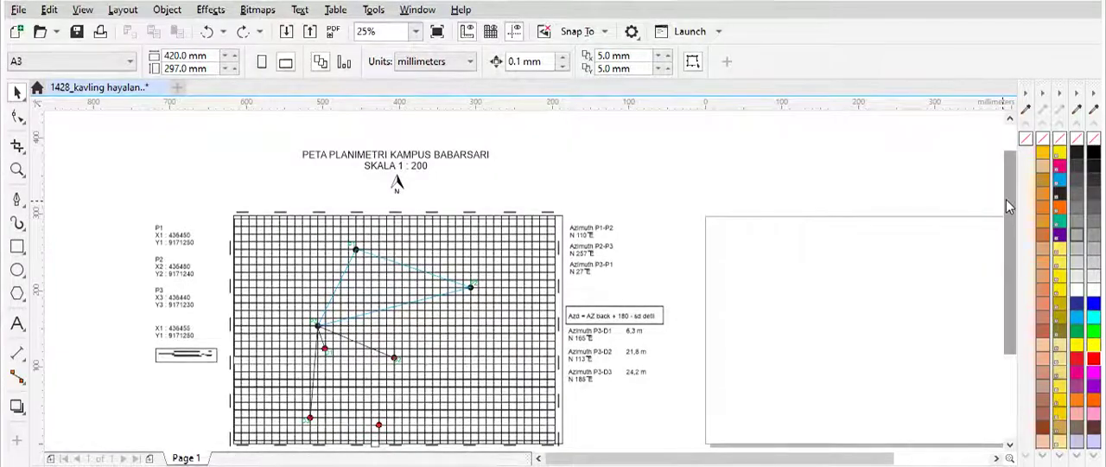
drag(1006, 199, 1007, 216)
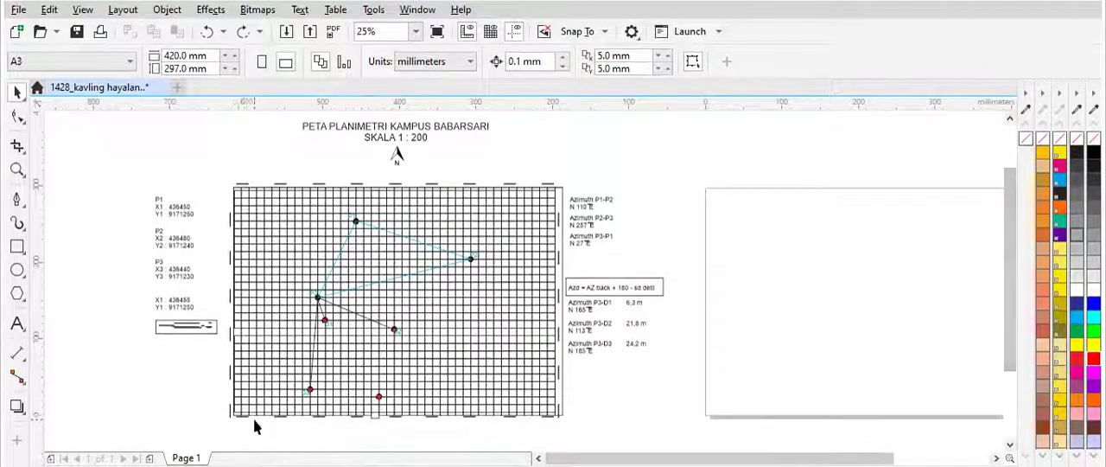
Step: Examine the grid's edge coordinate labels and compare the plotted control points with the P1, P2 and P3 coordinate list
scroll(255, 425, up, 1)
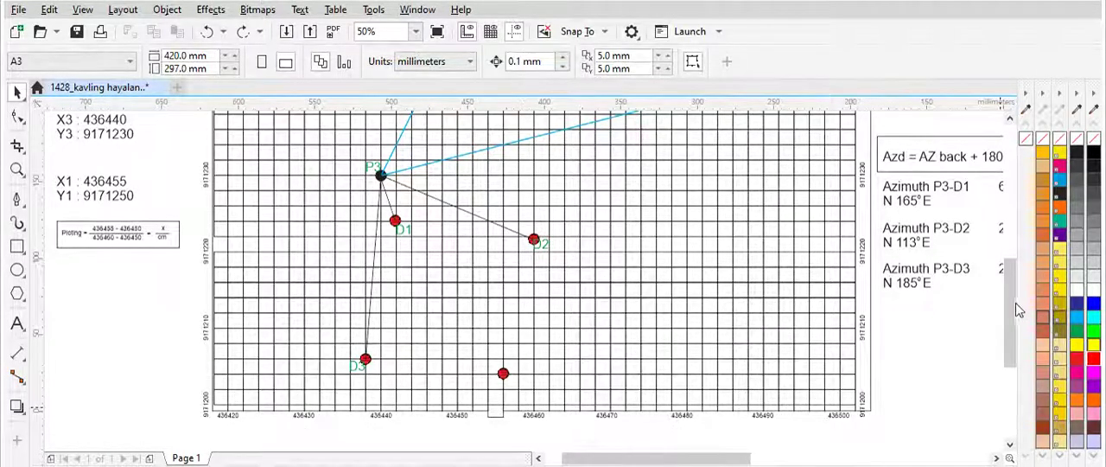
drag(1012, 309, 1018, 244)
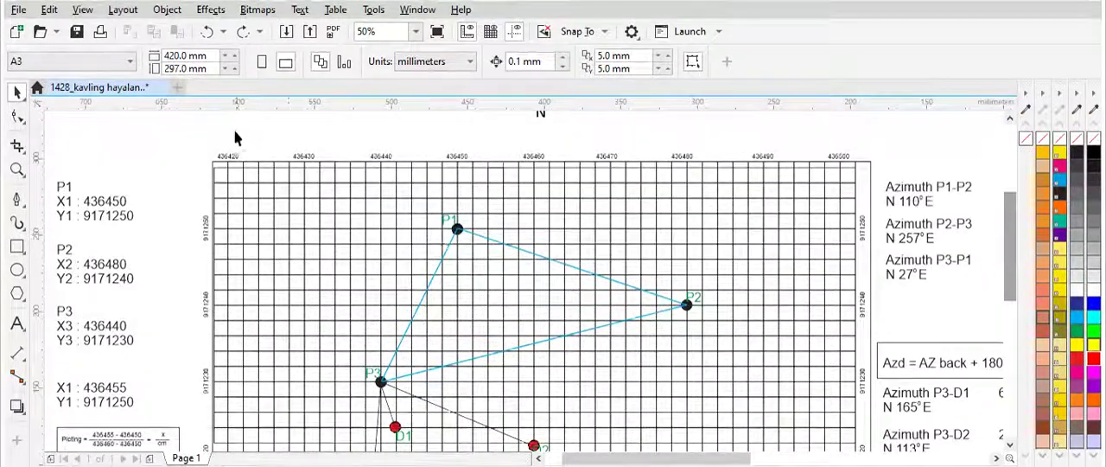
scroll(245, 155, up, 1)
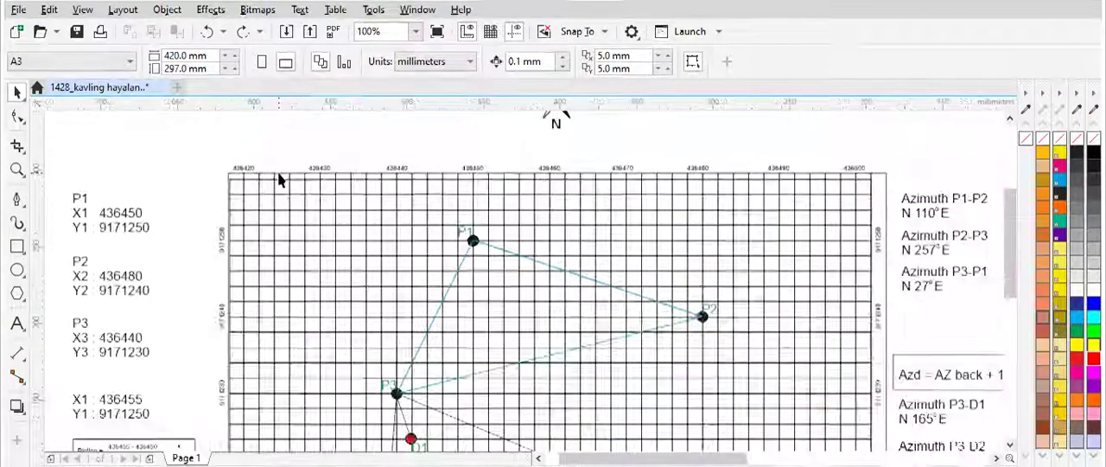
scroll(277, 173, down, 1)
scroll(278, 173, down, 1)
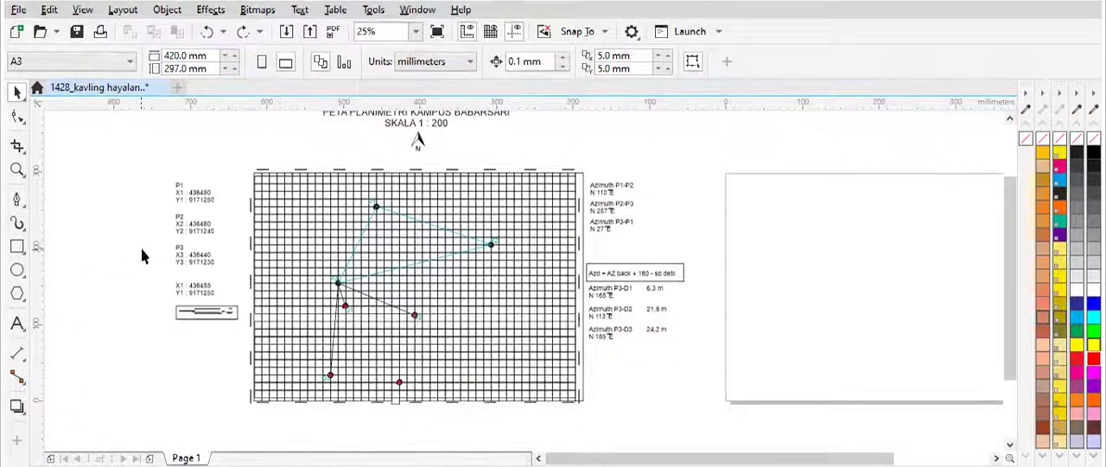
scroll(185, 223, up, 1)
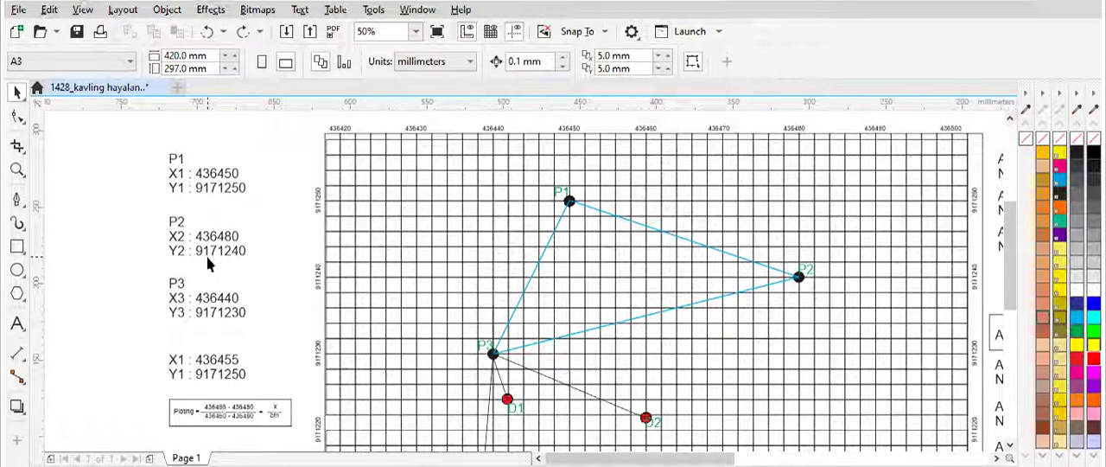
scroll(676, 242, down, 1)
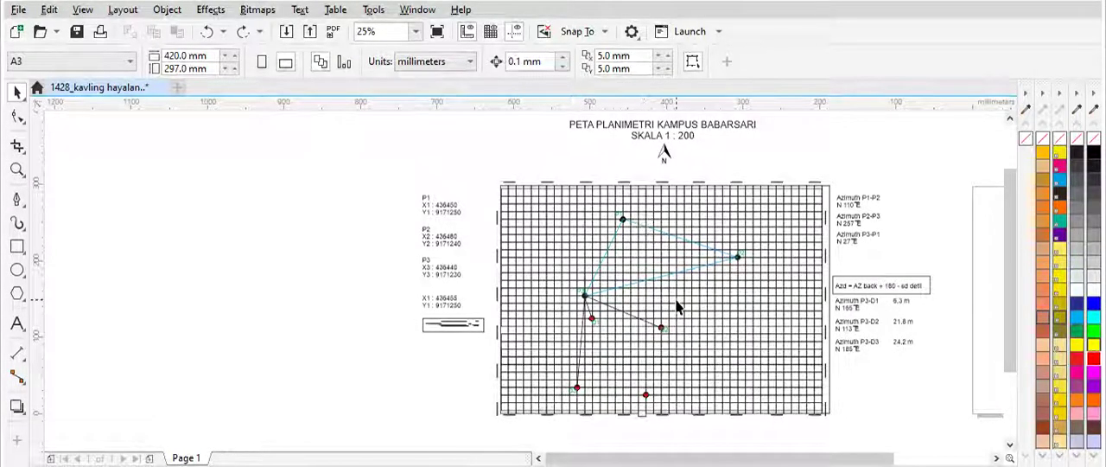
Step: Examine the P1-P2-P3 triangle and the lines running from P3 to detail points D1, D2 and D3
scroll(679, 307, up, 1)
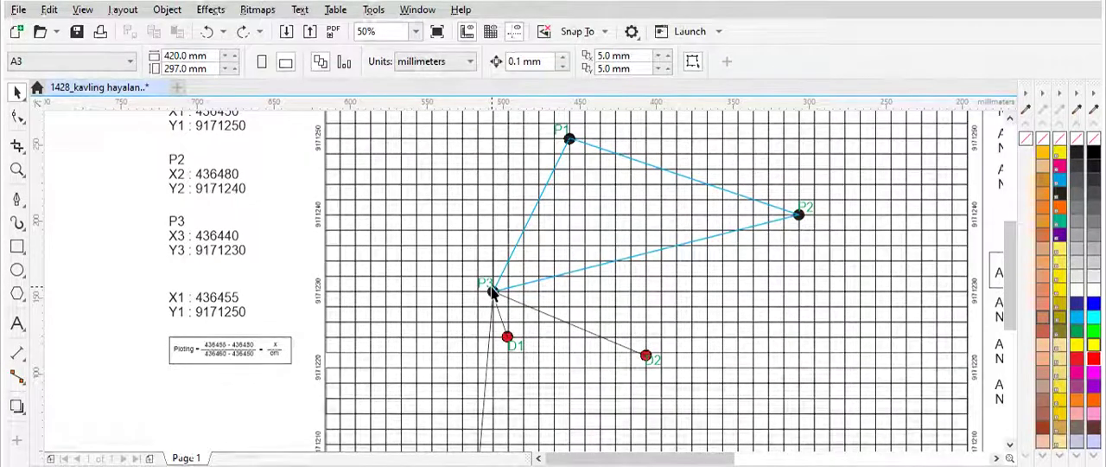
drag(1009, 242, 1009, 270)
scroll(485, 232, down, 1)
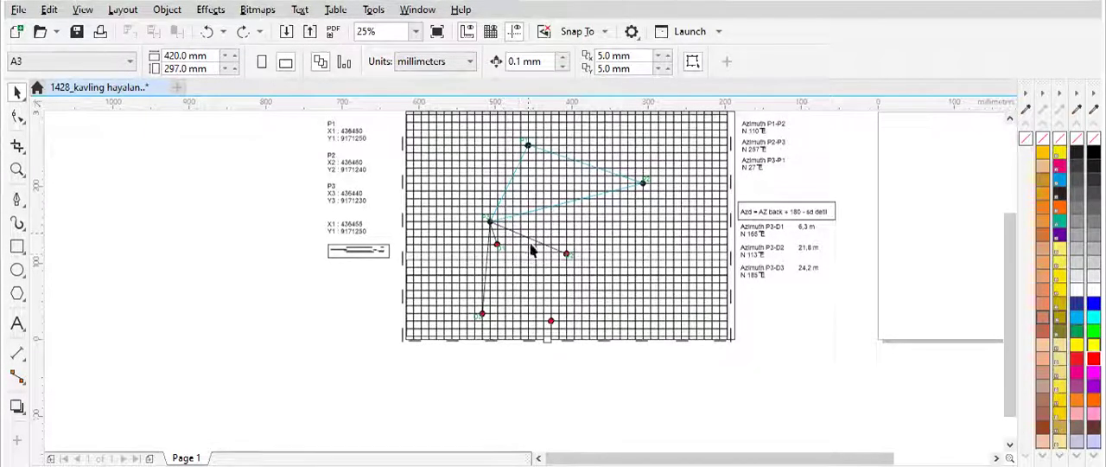
scroll(536, 235, up, 1)
scroll(546, 217, down, 1)
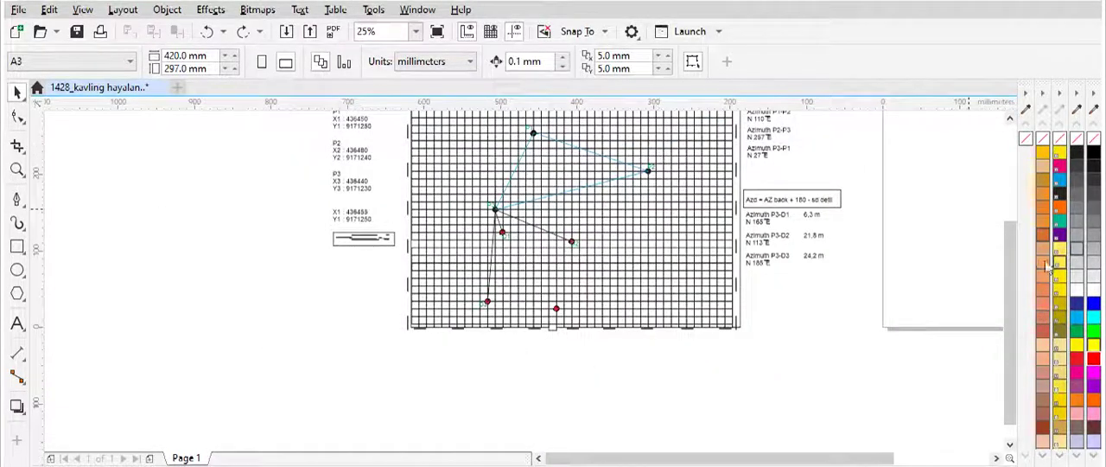
scroll(624, 288, up, 1)
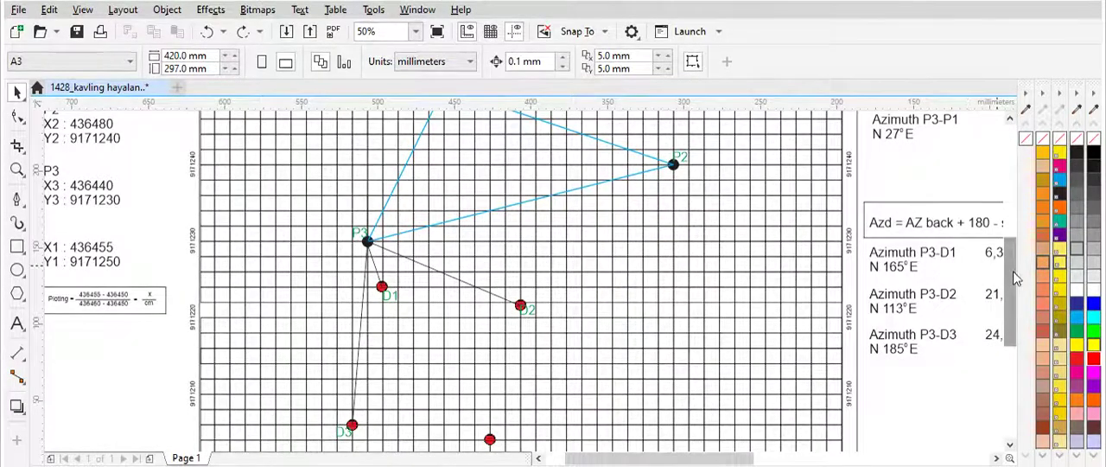
drag(1015, 278, 1019, 253)
scroll(560, 254, down, 1)
scroll(561, 255, up, 1)
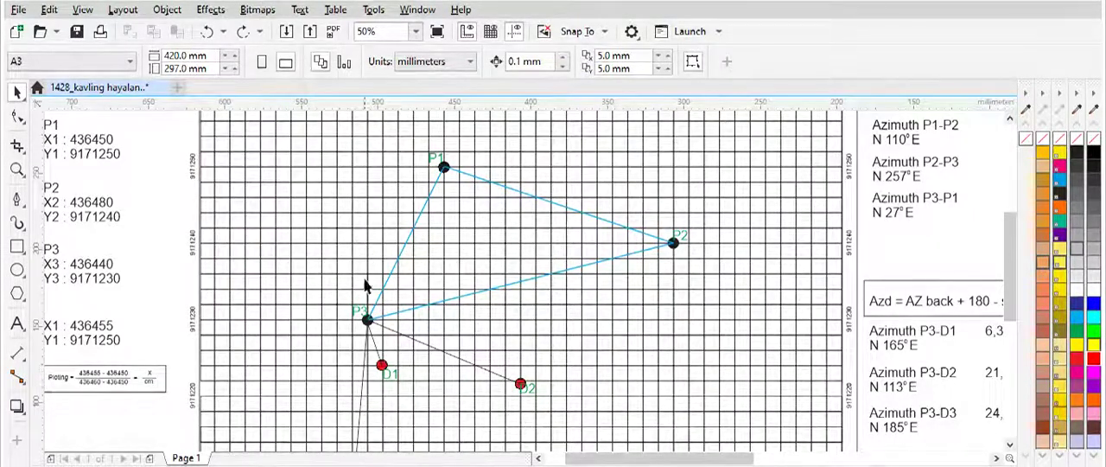
scroll(991, 259, down, 3)
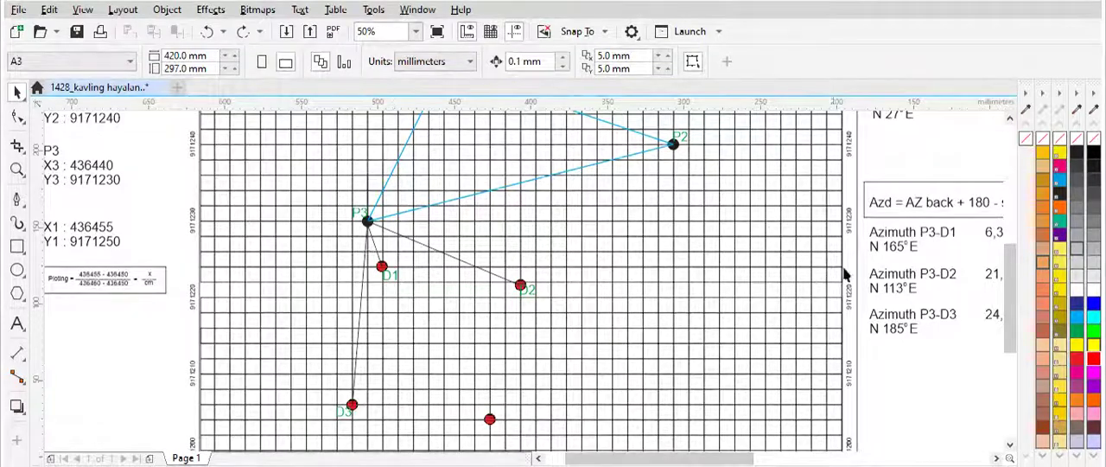
Step: Examine the coordinate labels at the grid's lower-left corner, the D3 point and the detail azimuth notes beside the map
drag(1007, 256, 1011, 276)
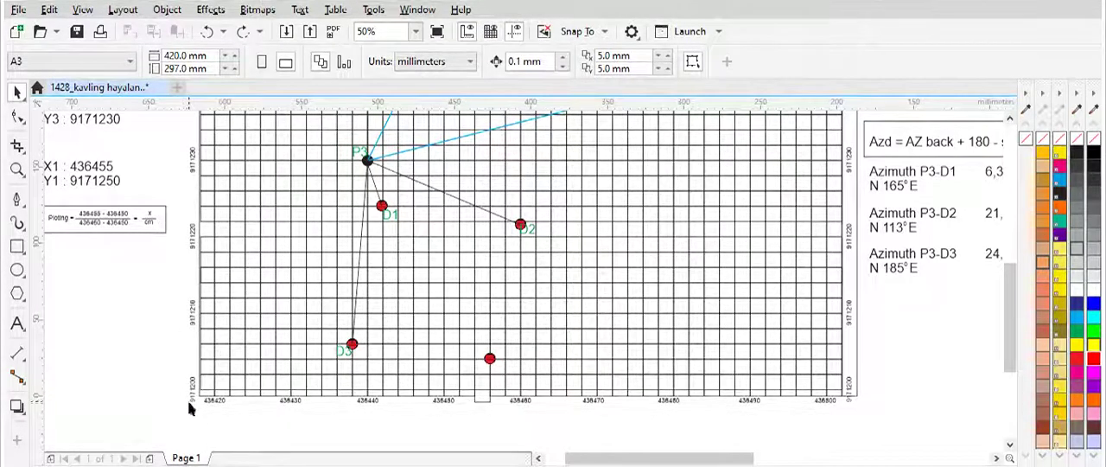
scroll(187, 399, up, 1)
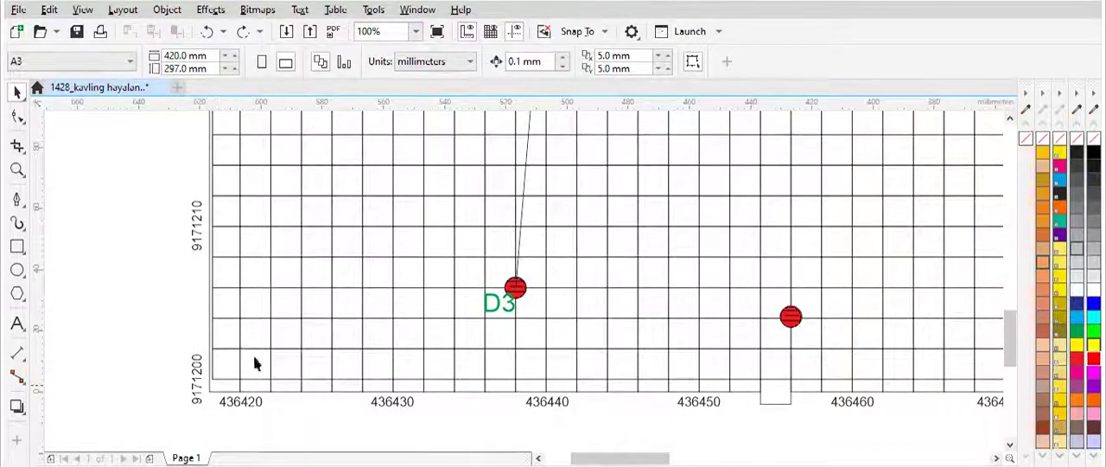
scroll(660, 302, down, 5)
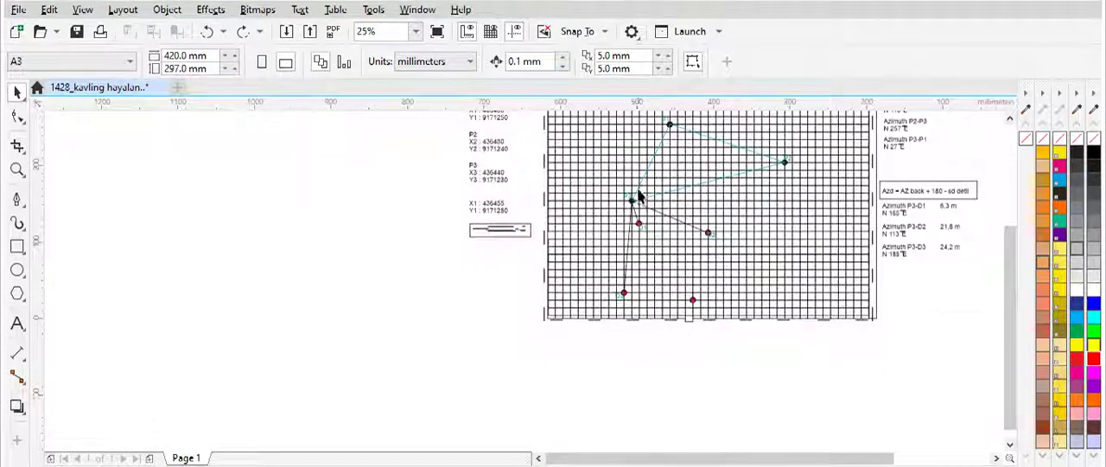
drag(1012, 299, 1013, 269)
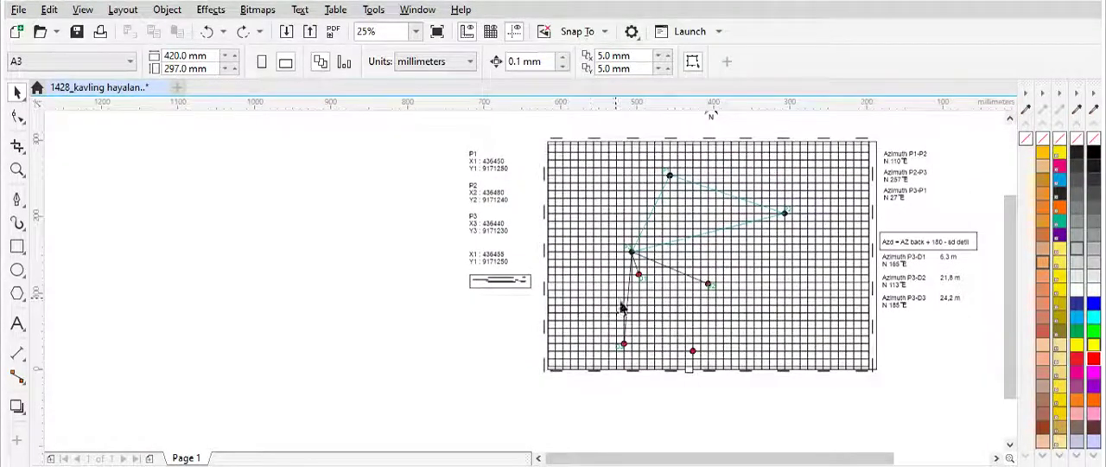
mouse_move(770, 457)
mouse_down()
mouse_move(795, 460)
mouse_move(766, 460)
mouse_up()
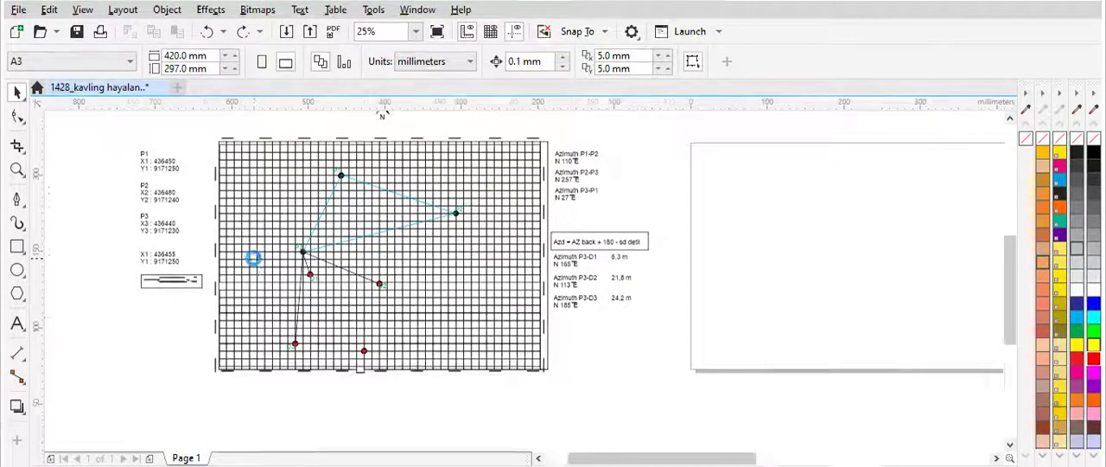
scroll(252, 259, up, 1)
scroll(264, 249, down, 1)
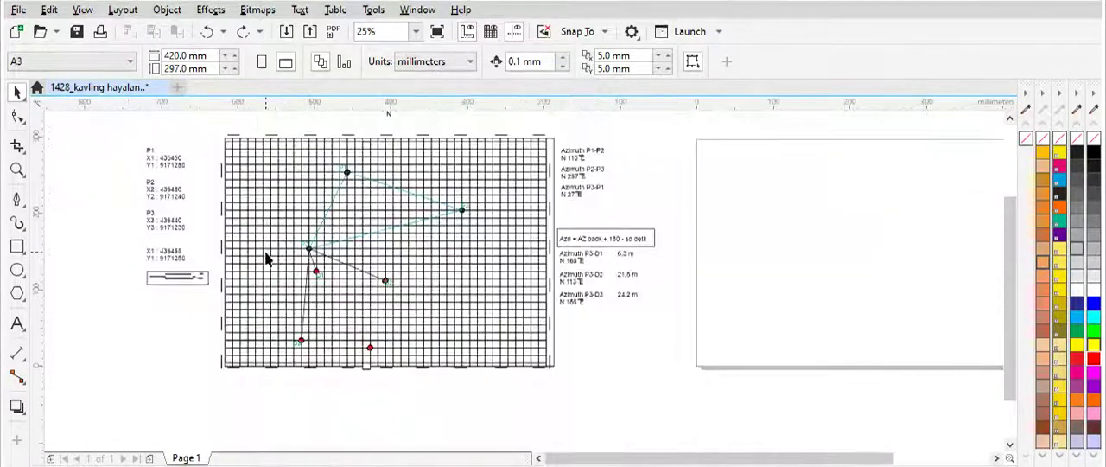
scroll(316, 299, up, 1)
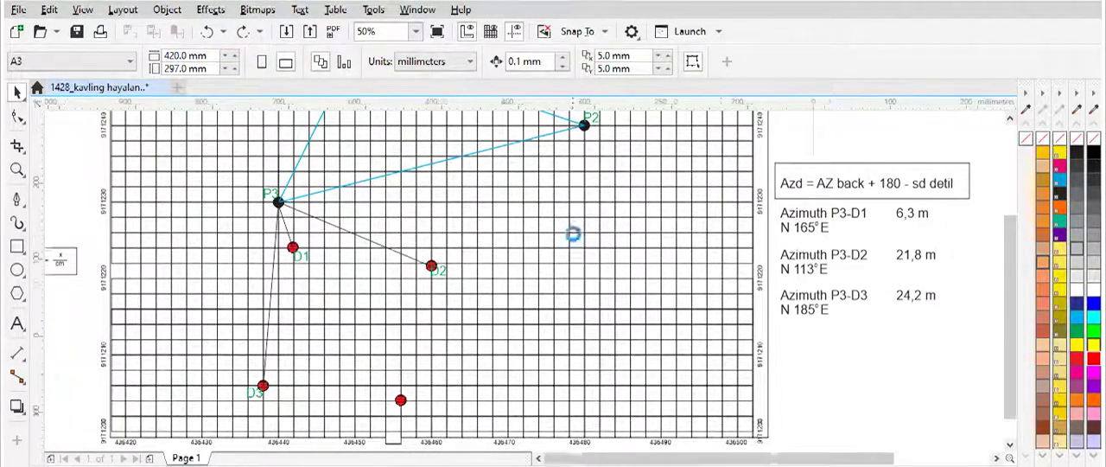
scroll(575, 239, down, 1)
drag(1008, 265, 1008, 217)
scroll(468, 222, up, 1)
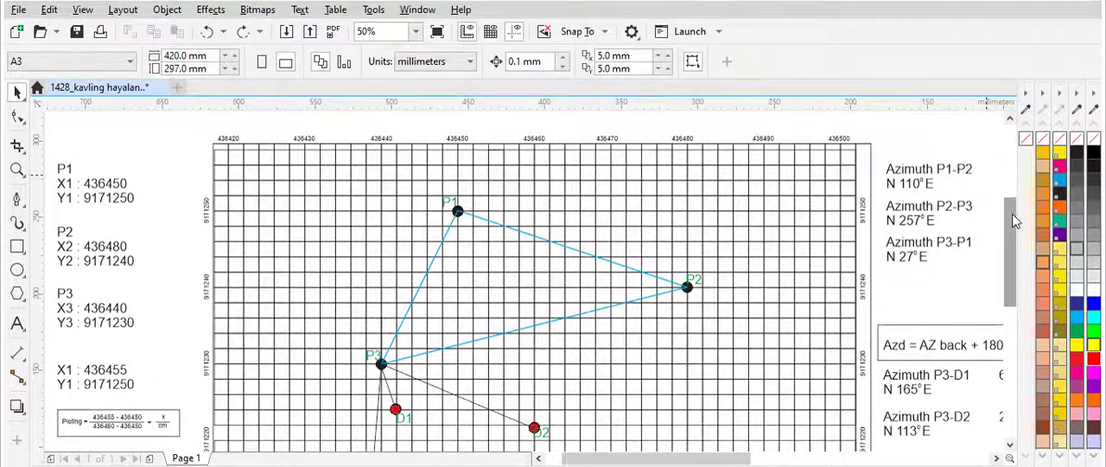
Step: Examine the easting labels along the grid's upper edge and the northing labels that locate point P1
drag(1012, 218, 1014, 246)
scroll(804, 229, down, 1)
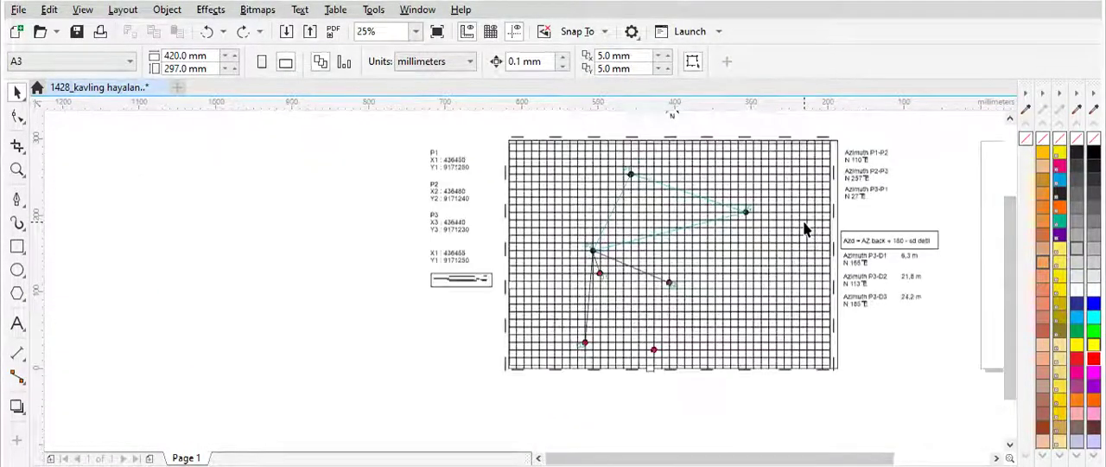
scroll(804, 229, up, 1)
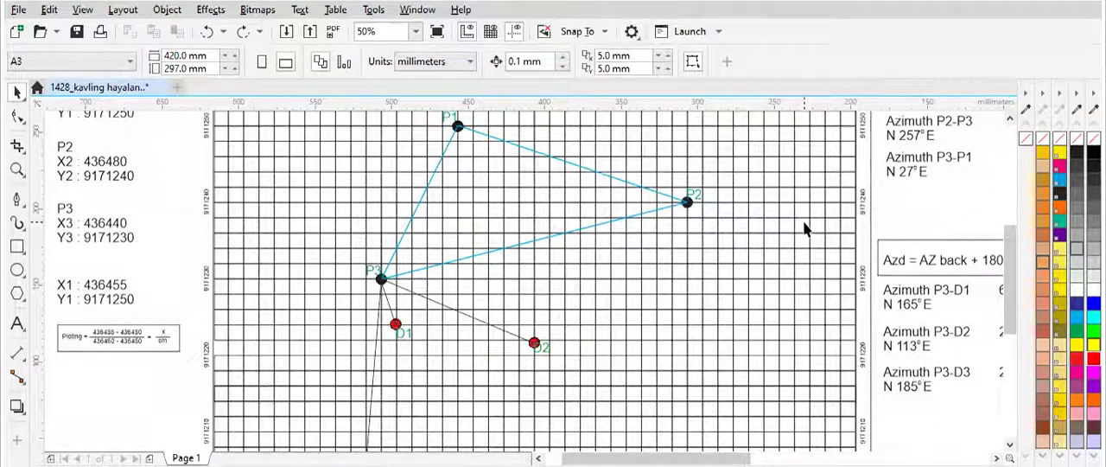
drag(1010, 247, 1010, 204)
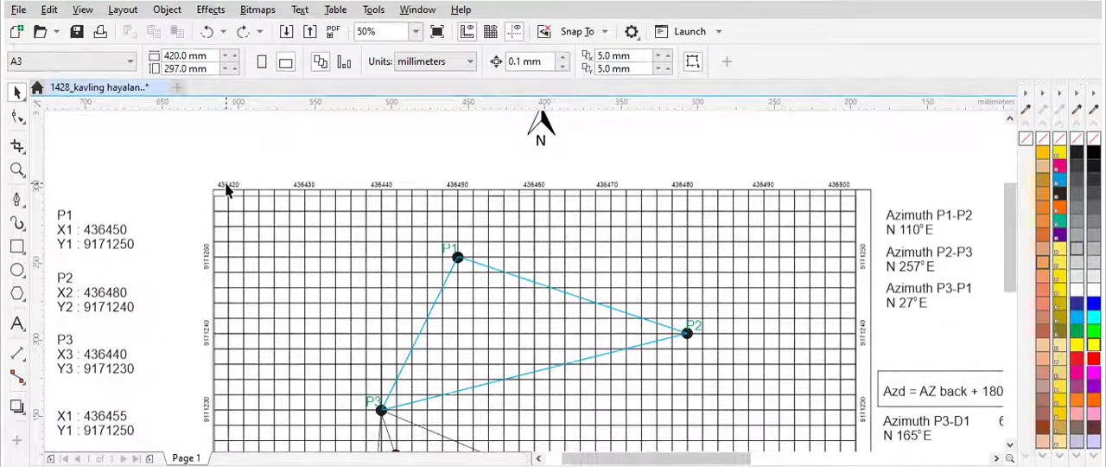
scroll(225, 194, up, 1)
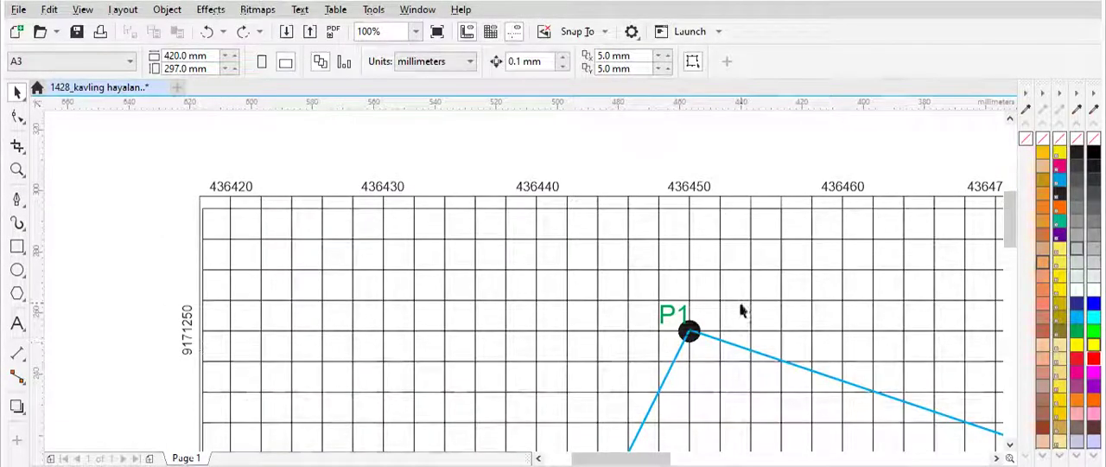
drag(1011, 231, 1017, 250)
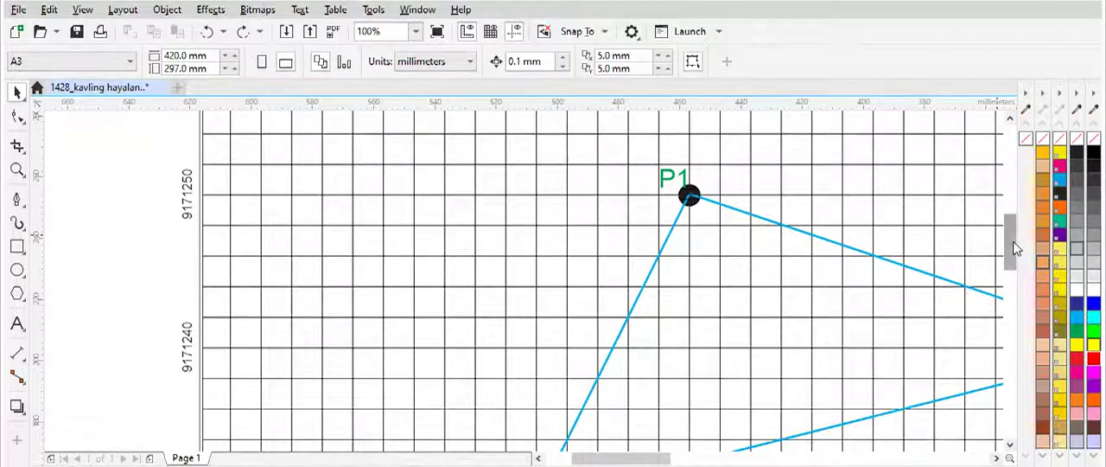
mouse_move(1012, 242)
mouse_down()
mouse_move(1020, 177)
mouse_move(1020, 231)
mouse_up()
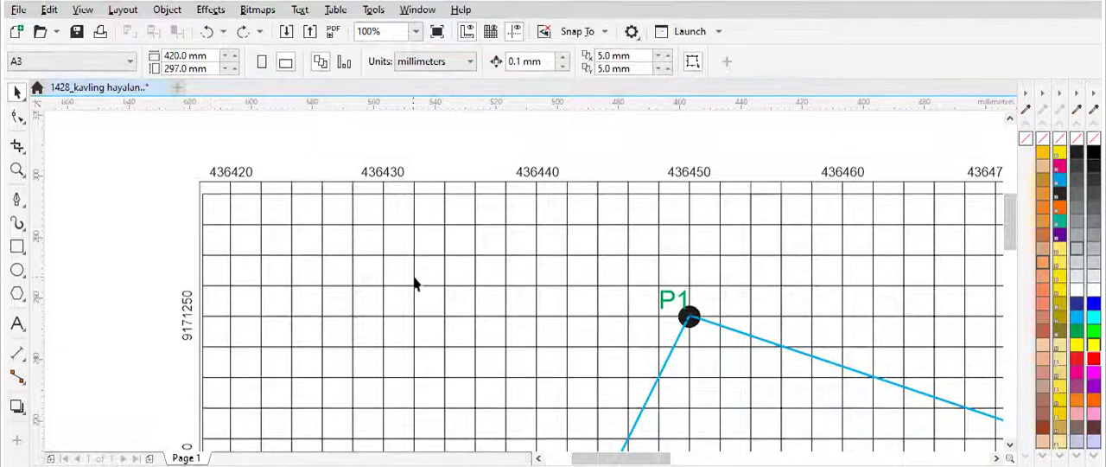
scroll(413, 281, down, 2)
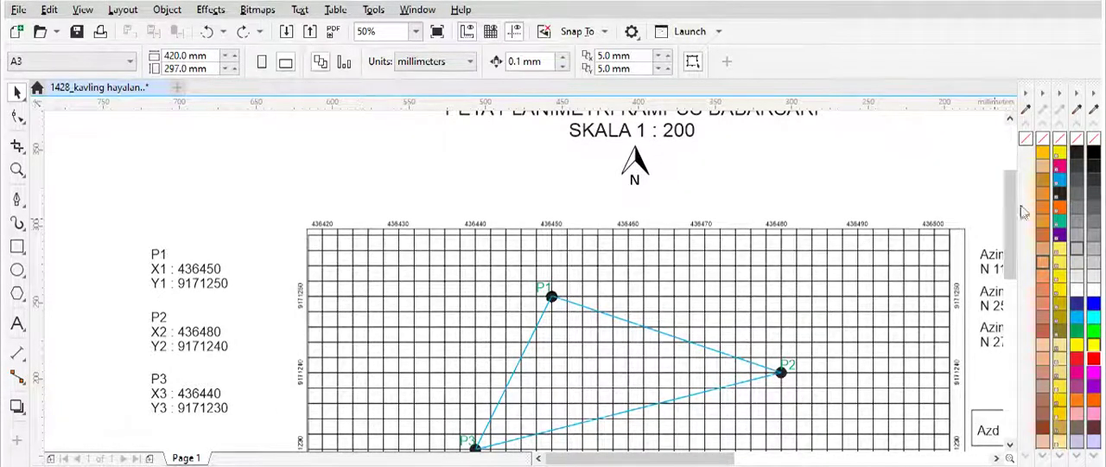
drag(1014, 198, 1014, 235)
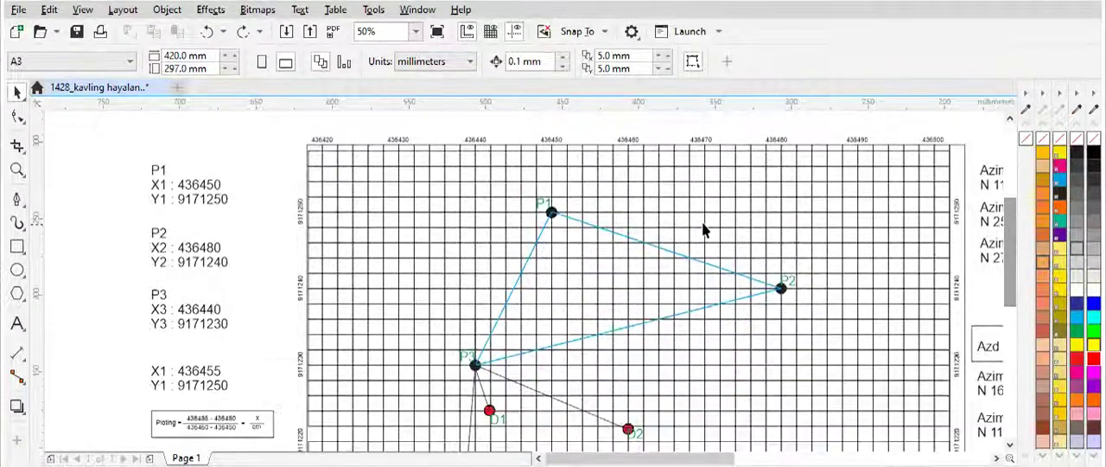
Step: Compare P1's listed coordinates with the northing labels on the grid's left edge and the easting labels along its upper edge
scroll(704, 229, down, 2)
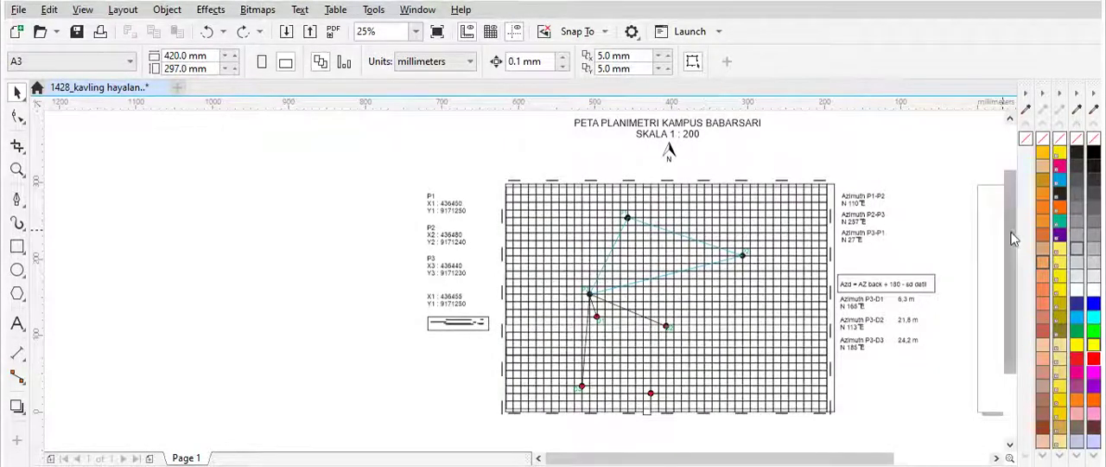
drag(1012, 237, 1009, 219)
scroll(684, 293, down, 2)
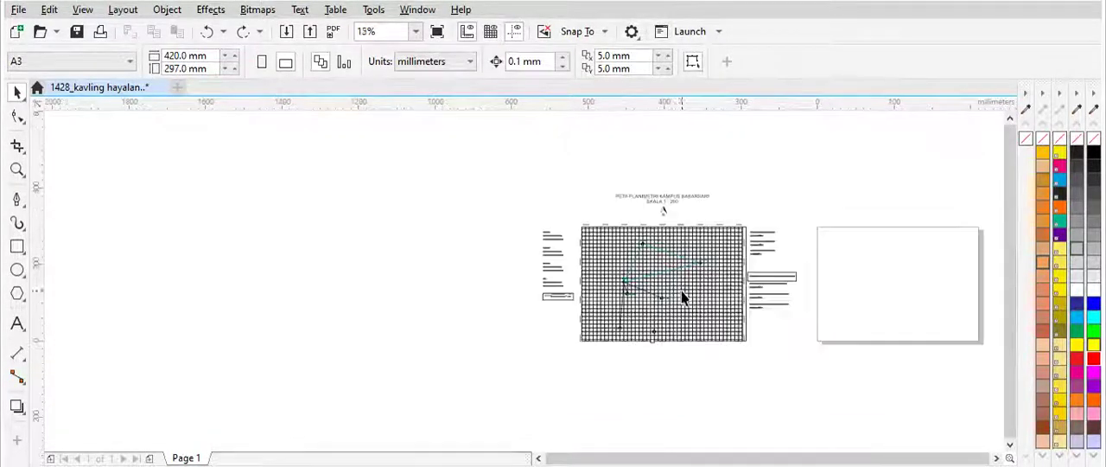
scroll(676, 277, up, 2)
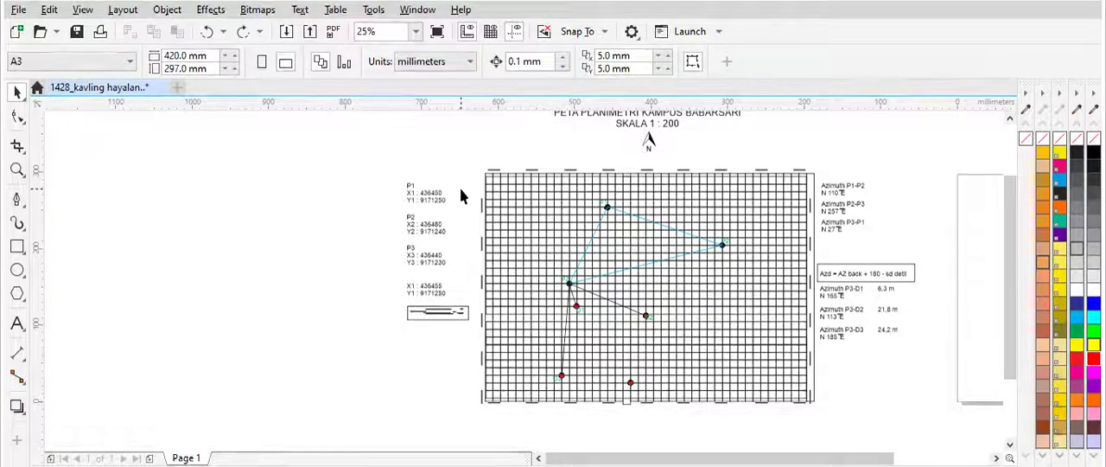
scroll(467, 190, up, 2)
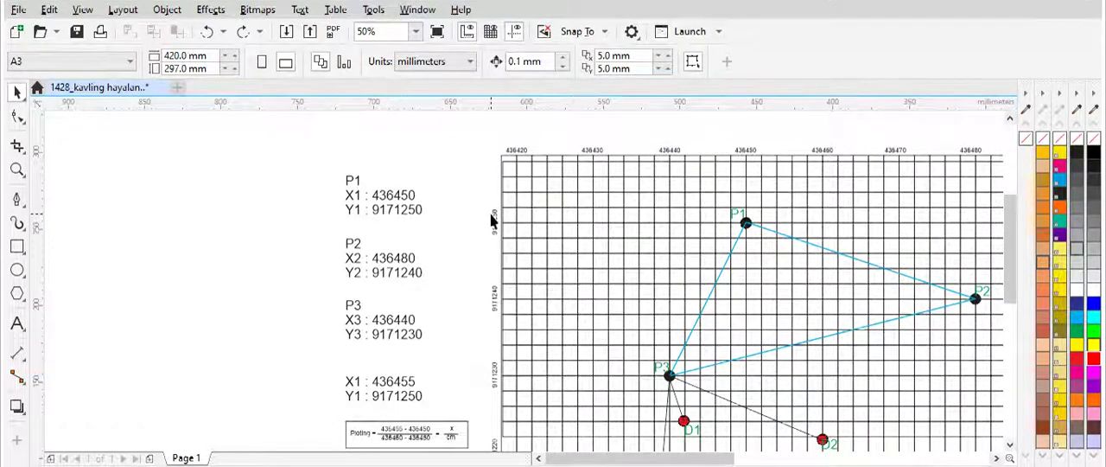
scroll(491, 222, up, 2)
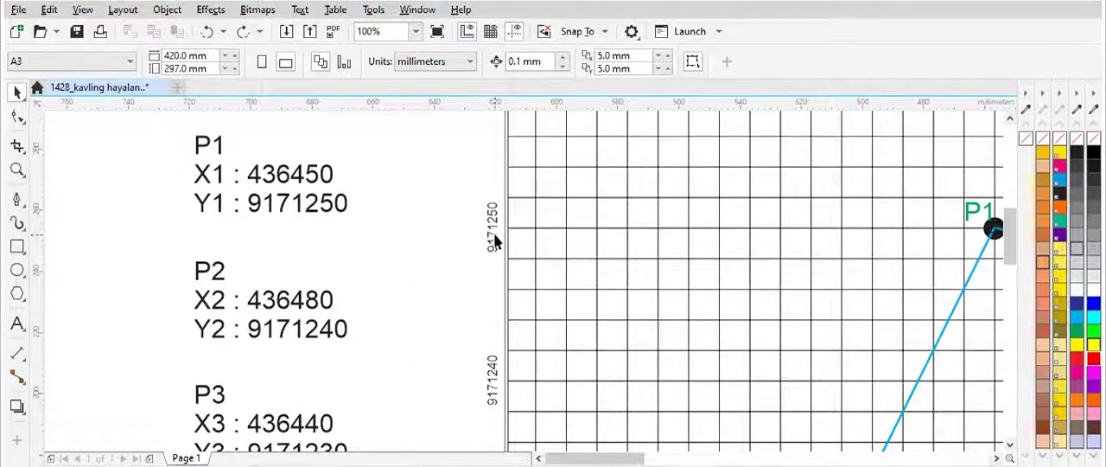
scroll(490, 228, down, 2)
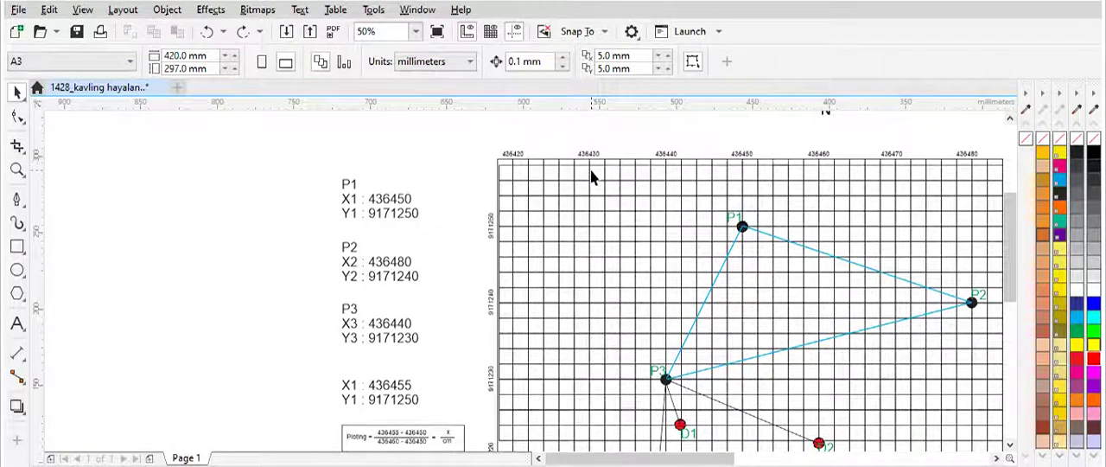
scroll(624, 158, up, 2)
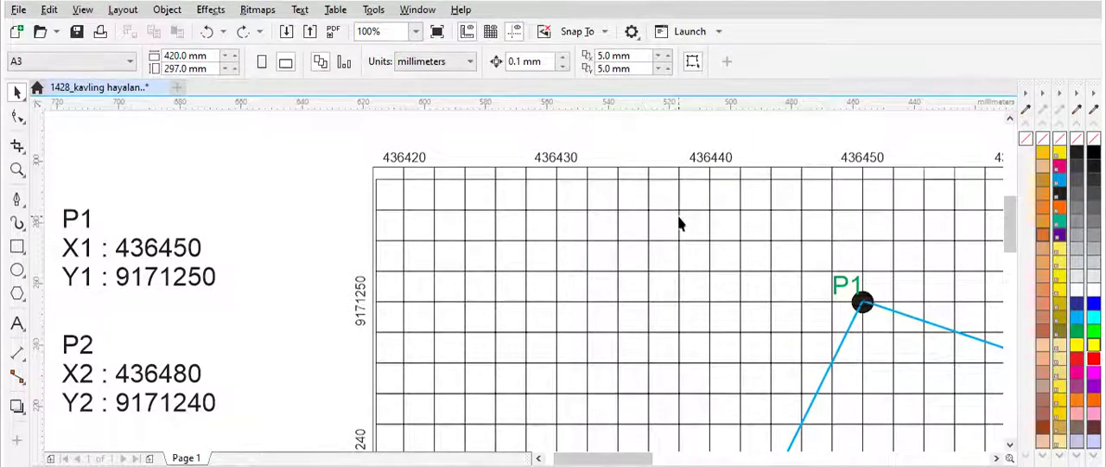
Step: Examine the plotting formula below the coordinate list and the easting labels around P1 that it refers to
scroll(678, 215, down, 1)
drag(1009, 220, 1009, 264)
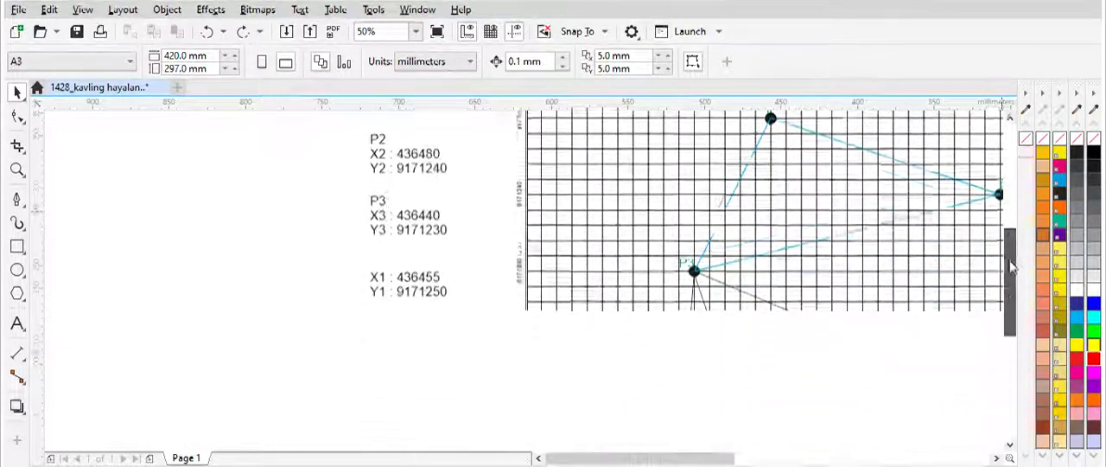
scroll(469, 306, up, 1)
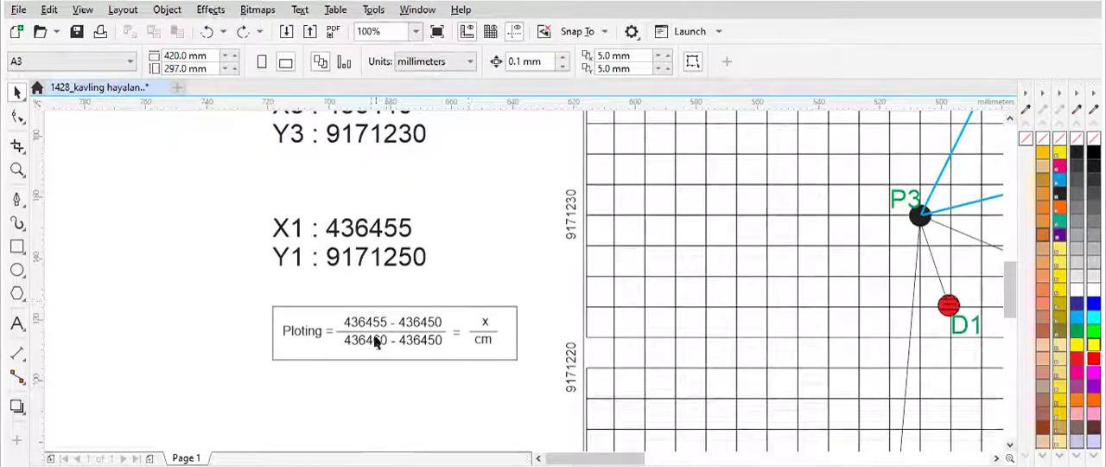
scroll(371, 342, up, 1)
scroll(370, 343, down, 1)
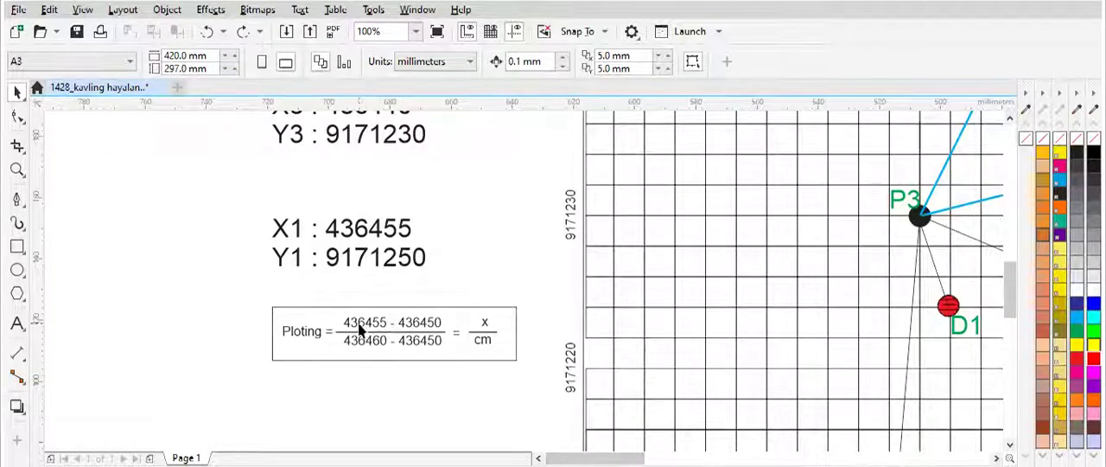
drag(571, 459, 692, 459)
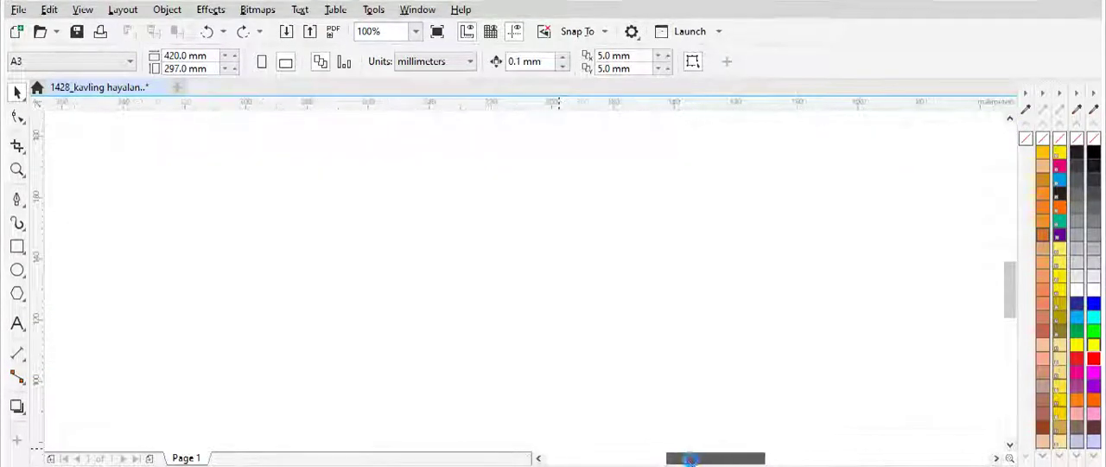
scroll(698, 397, down, 2)
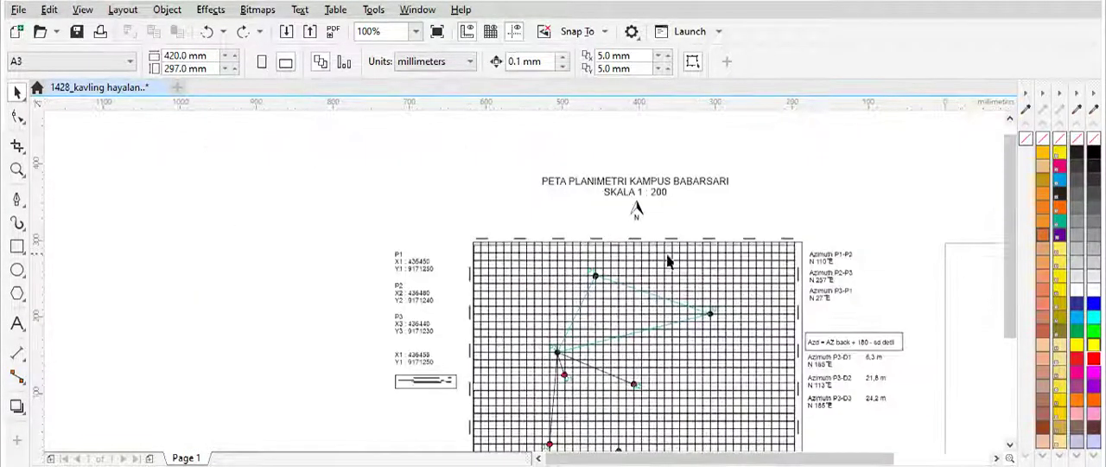
scroll(637, 207, up, 4)
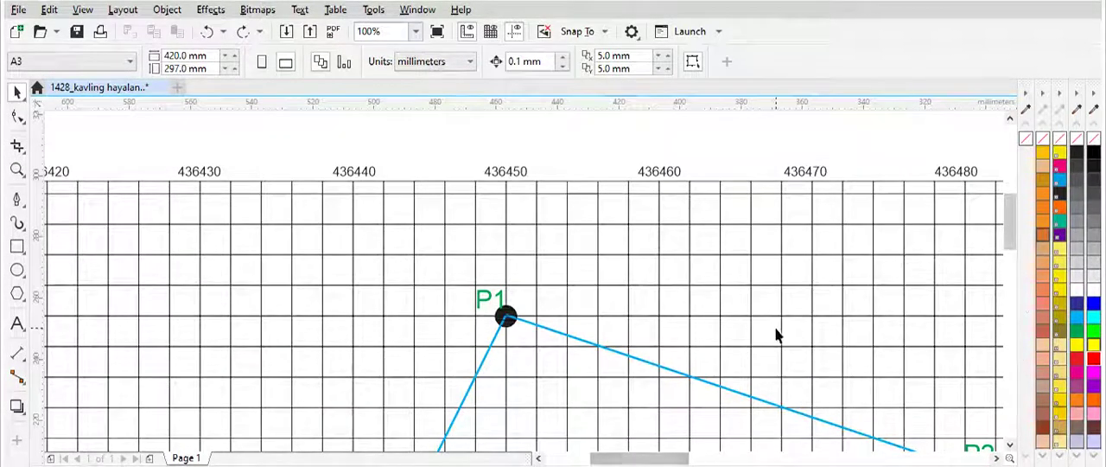
scroll(778, 333, down, 1)
scroll(1017, 229, down, 5)
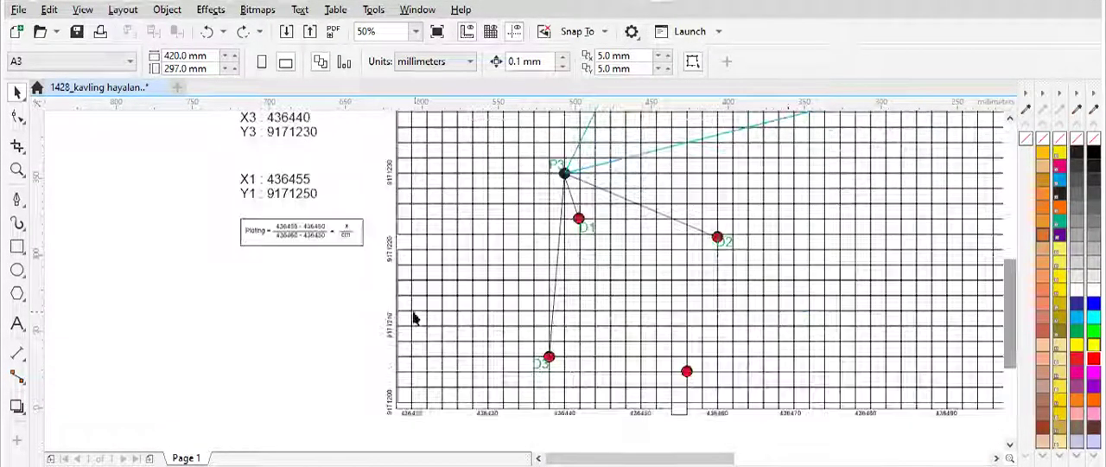
Step: Examine the plotting formula's terms up close and locate the 436450 and 436460 eastings on the grid's upper edge
scroll(271, 223, up, 1)
scroll(271, 223, up, 1)
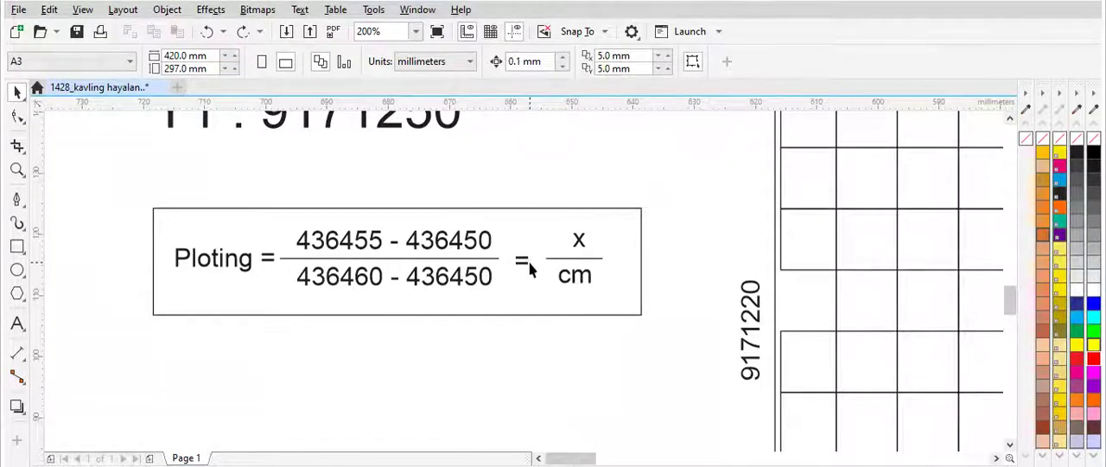
scroll(634, 372, down, 2)
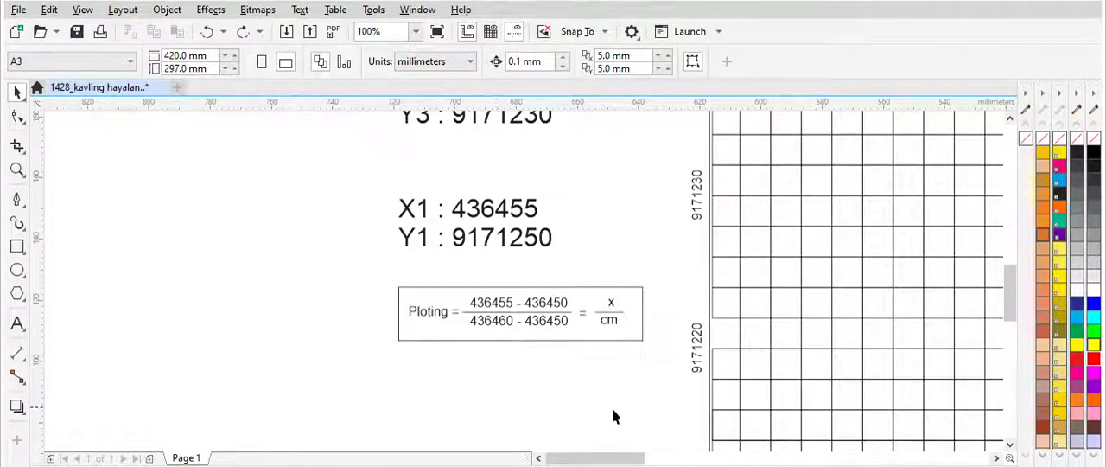
drag(605, 458, 670, 458)
scroll(592, 321, down, 4)
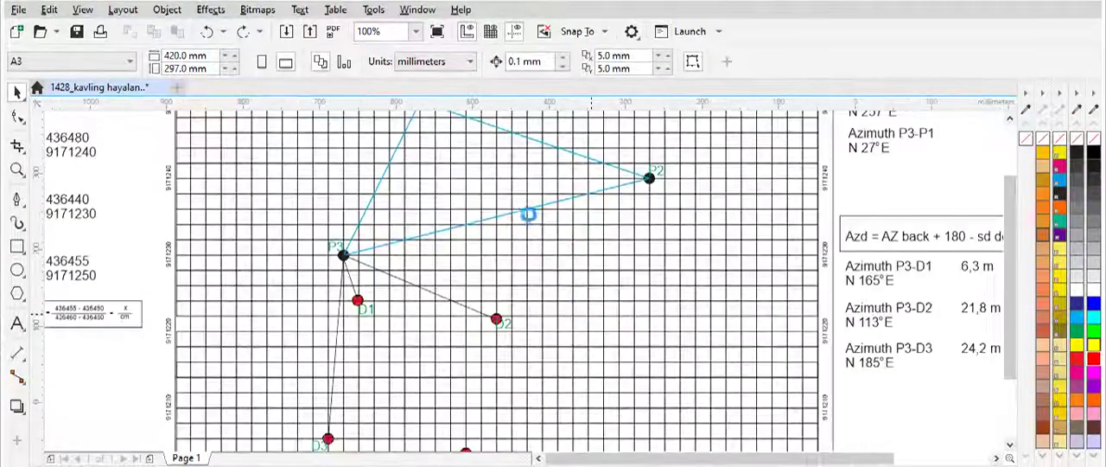
scroll(546, 196, up, 4)
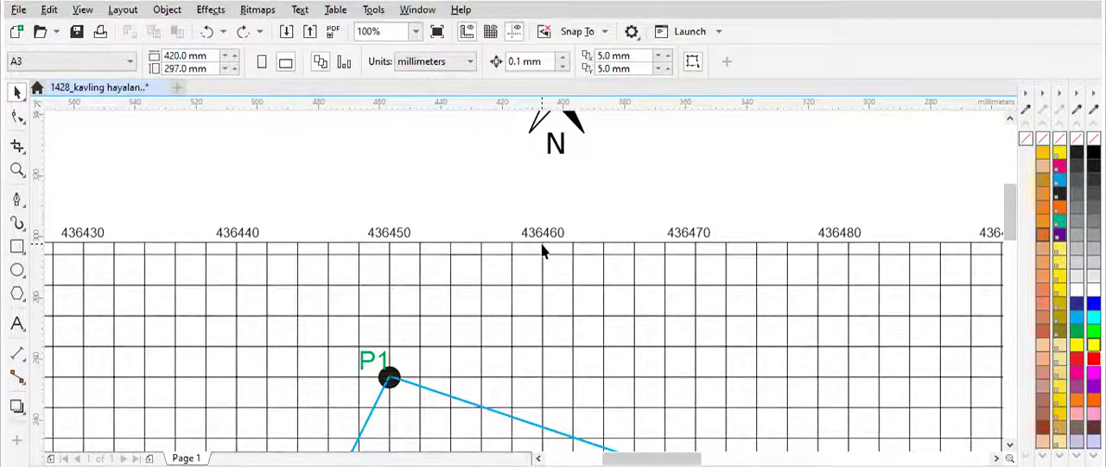
scroll(542, 250, down, 2)
scroll(353, 383, up, 2)
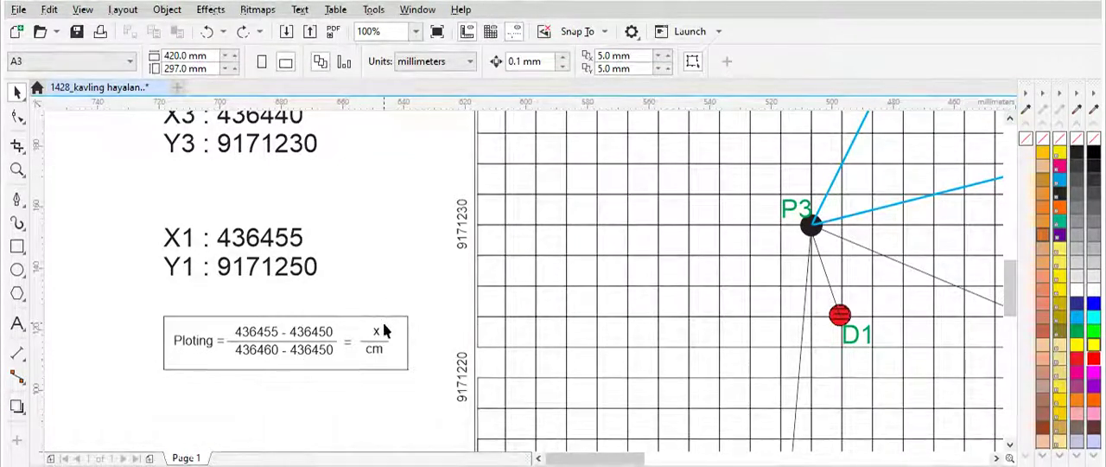
Step: Examine where easting 436455 falls between 436450 and 436460, checking it against the X1/Y1 sample coordinate and the x/cm ratio
scroll(394, 342, down, 2)
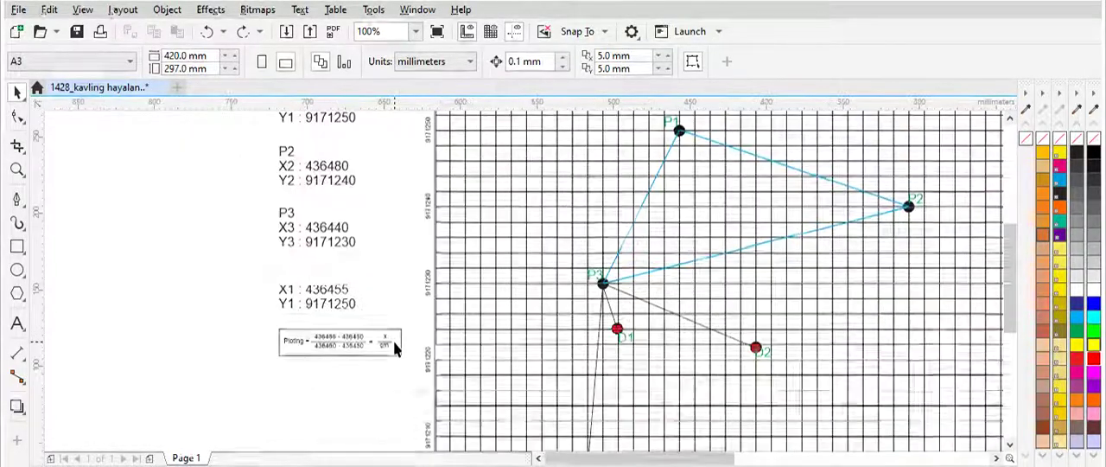
scroll(404, 337, up, 2)
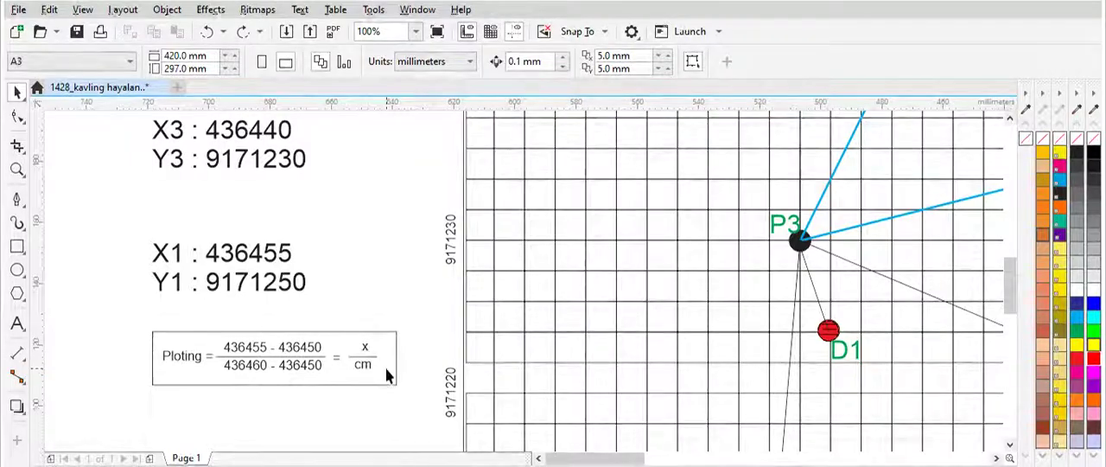
scroll(439, 337, down, 2)
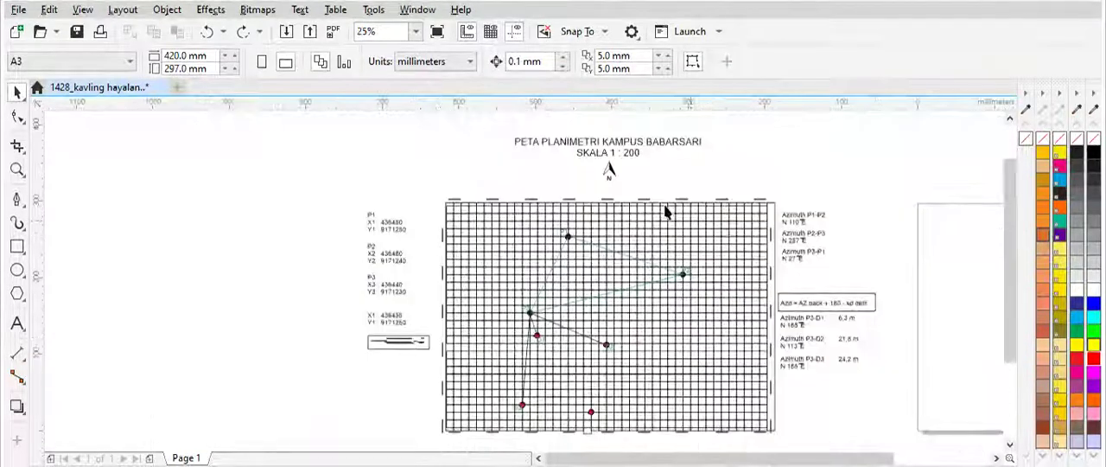
scroll(666, 212, up, 2)
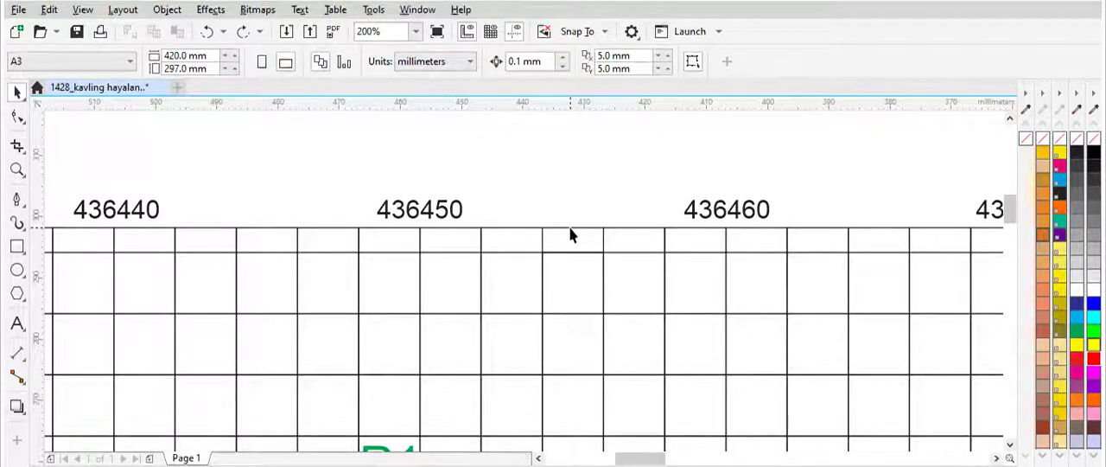
scroll(570, 235, down, 1)
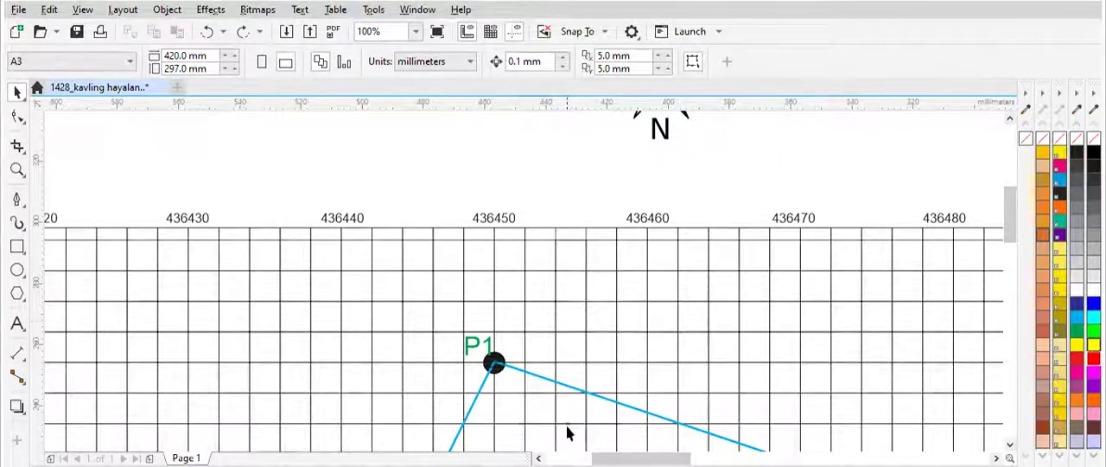
scroll(574, 395, down, 3)
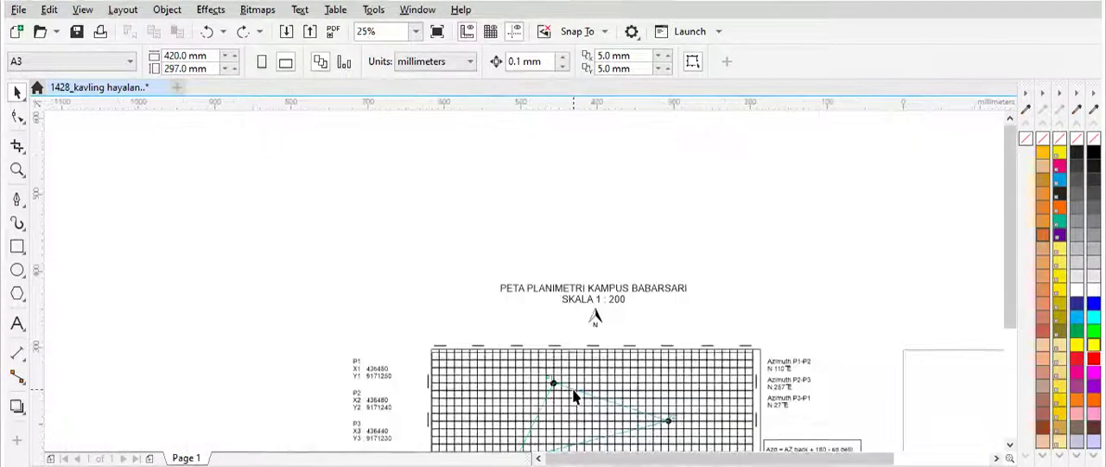
drag(1016, 212, 999, 287)
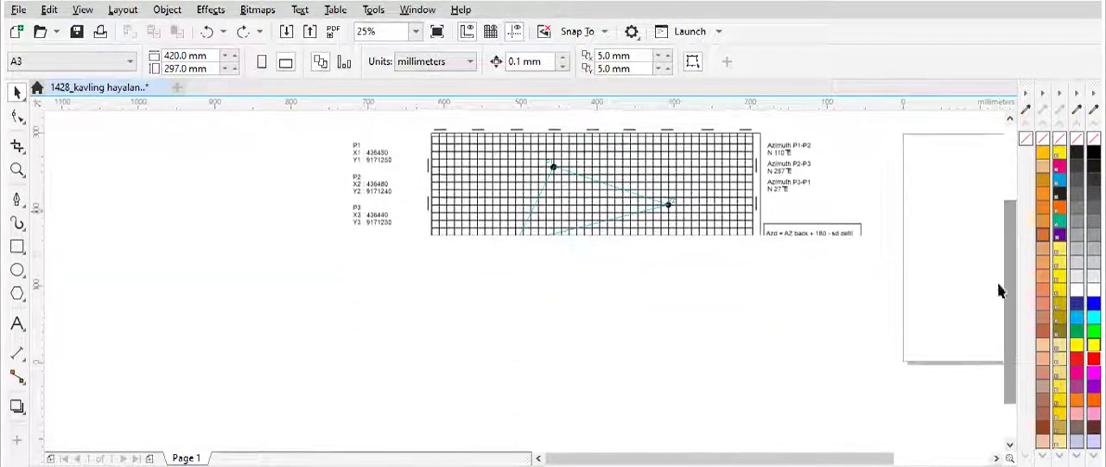
scroll(370, 251, up, 3)
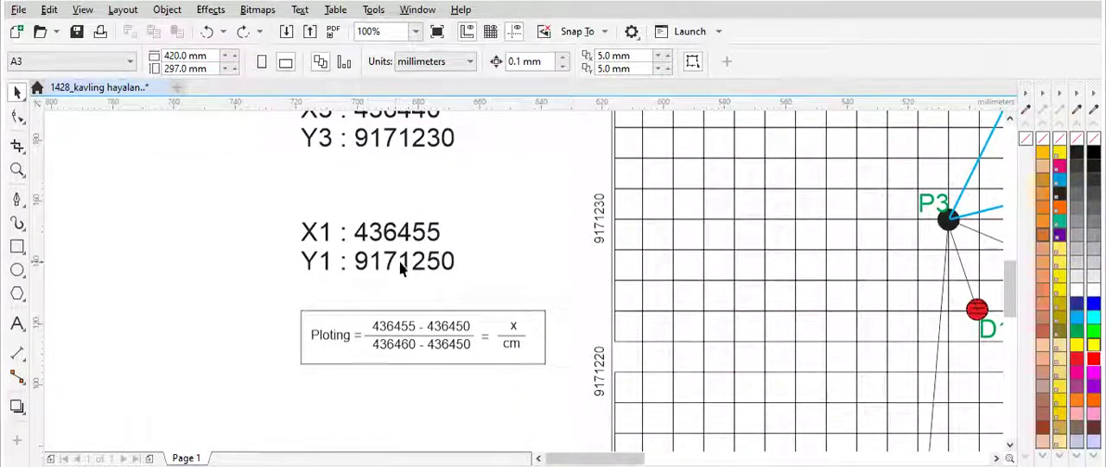
Step: Examine the P1-P2-P3 triangle, its azimuth notes, and the azimuths and distances from P3 to D1, D2 and D3
scroll(508, 266, down, 2)
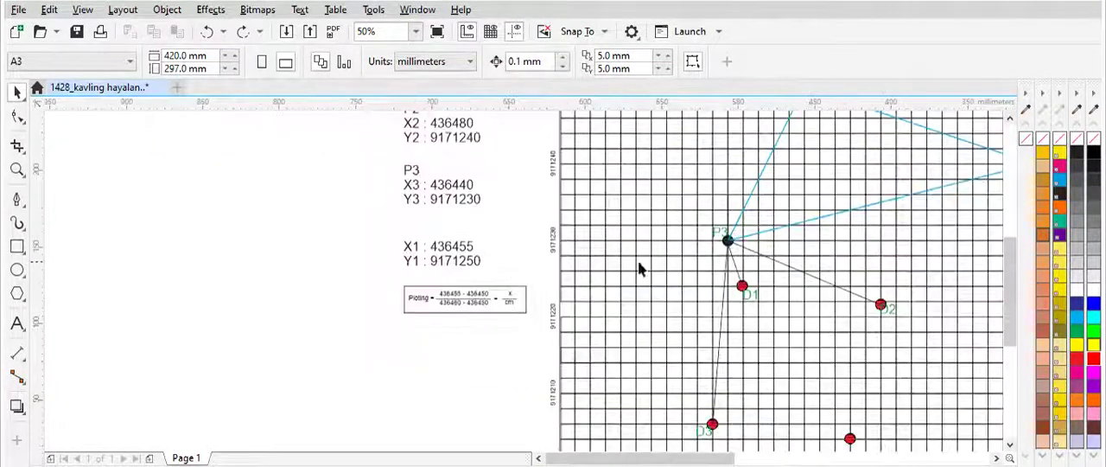
drag(1010, 266, 1016, 209)
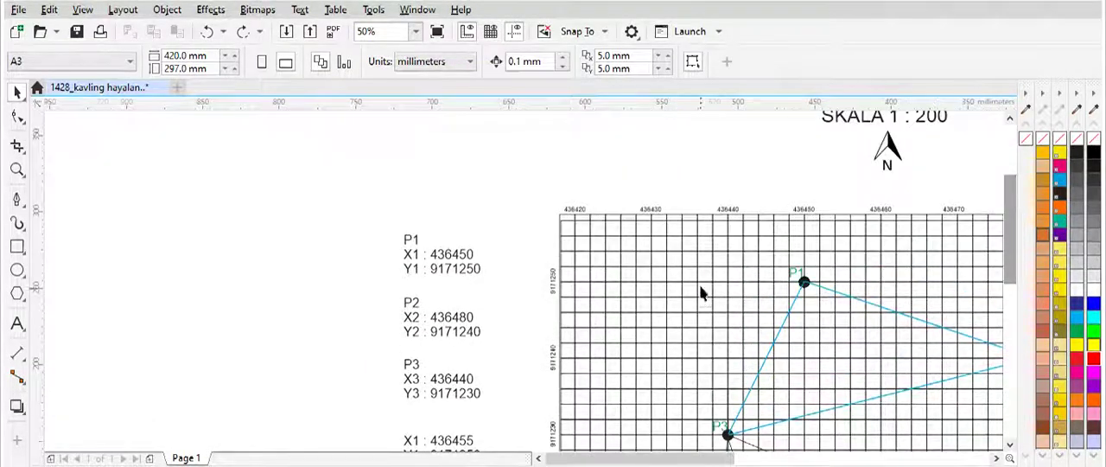
scroll(701, 291, up, 2)
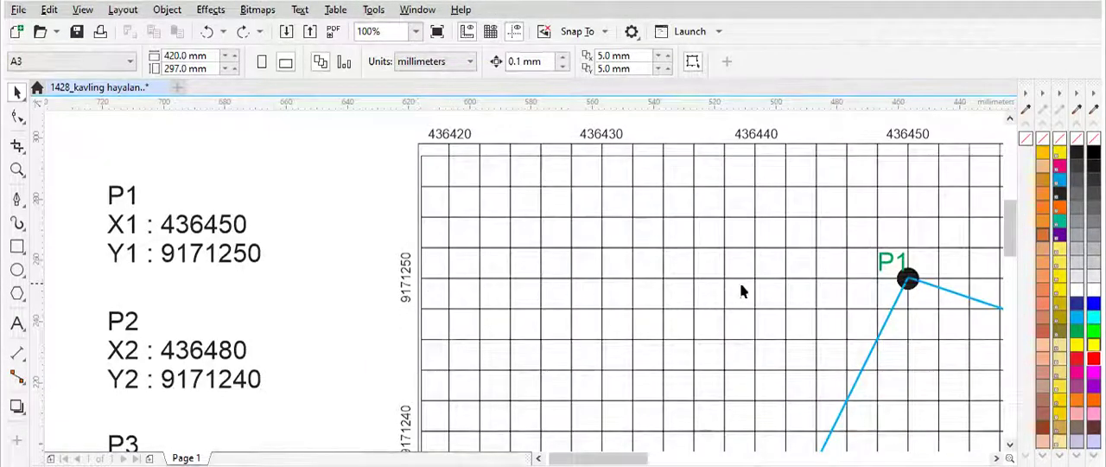
drag(618, 464, 675, 463)
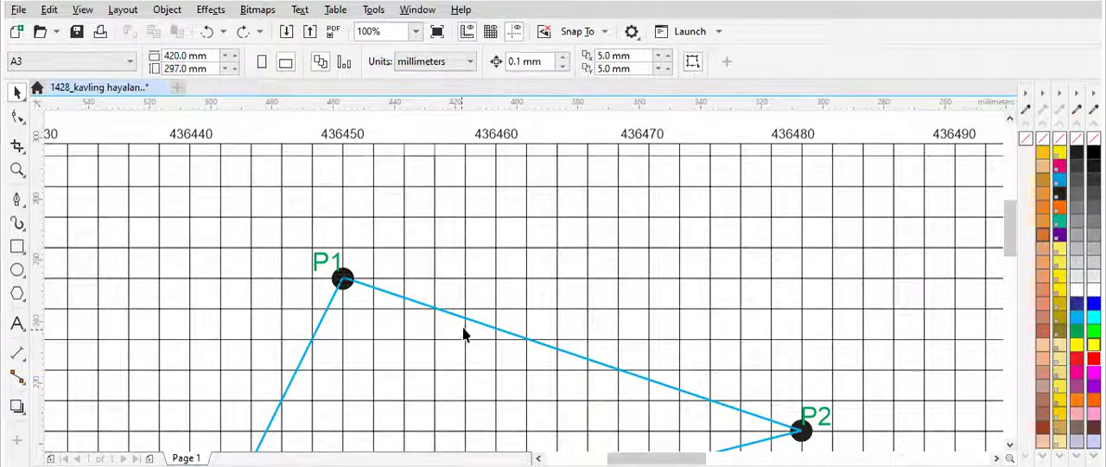
scroll(467, 313, down, 2)
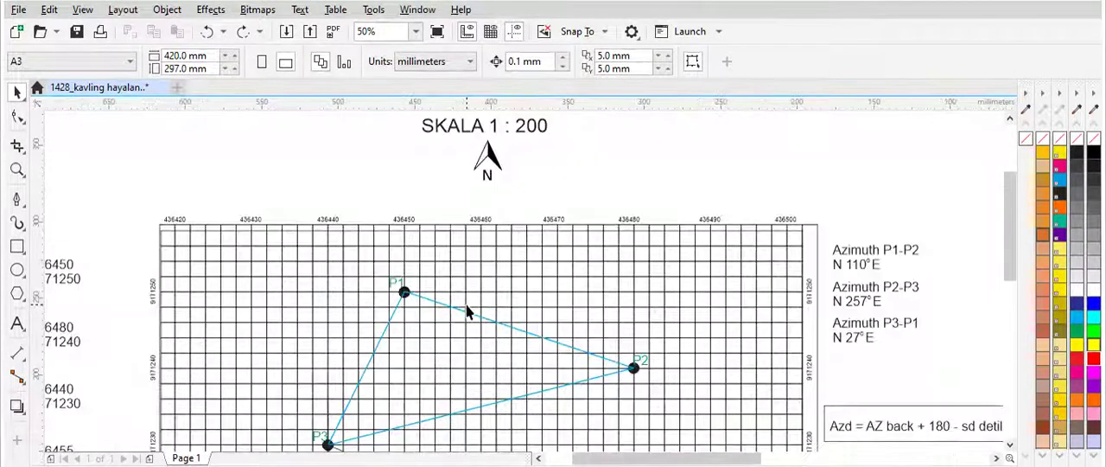
drag(1014, 202, 1012, 217)
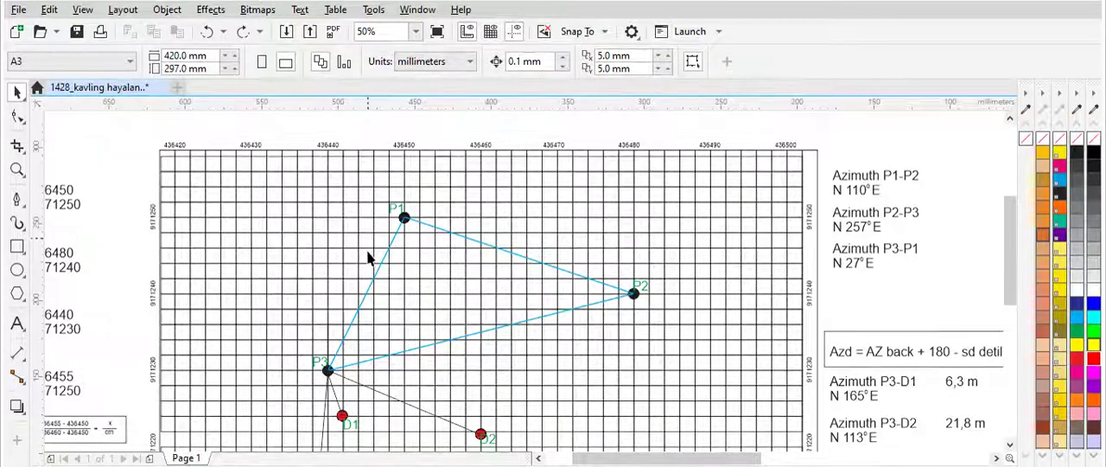
drag(1009, 243, 1009, 265)
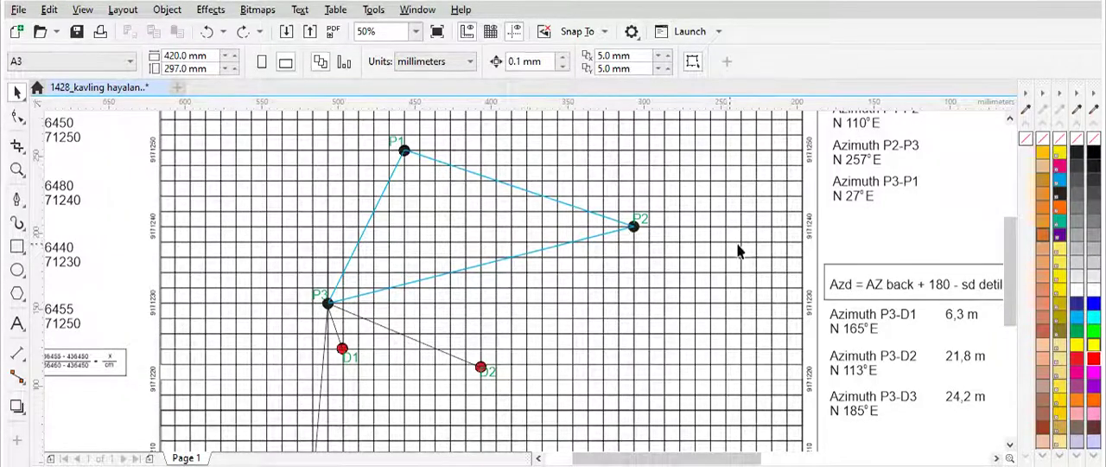
drag(1012, 225, 1016, 248)
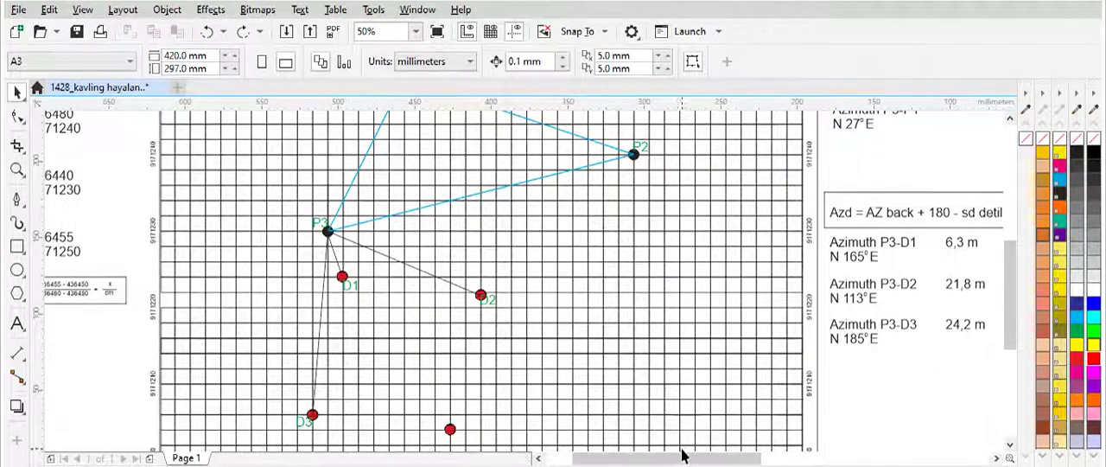
Step: Examine the boxed Azd formula together with the P3-D1, P3-D2 and P3-D3 azimuths and distances against the plotted points
drag(692, 459, 746, 460)
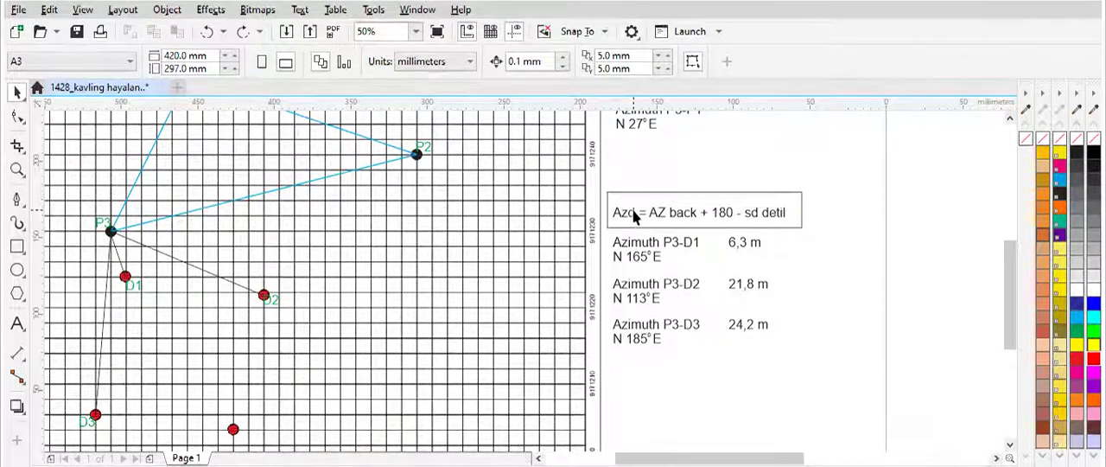
drag(1009, 260, 1011, 237)
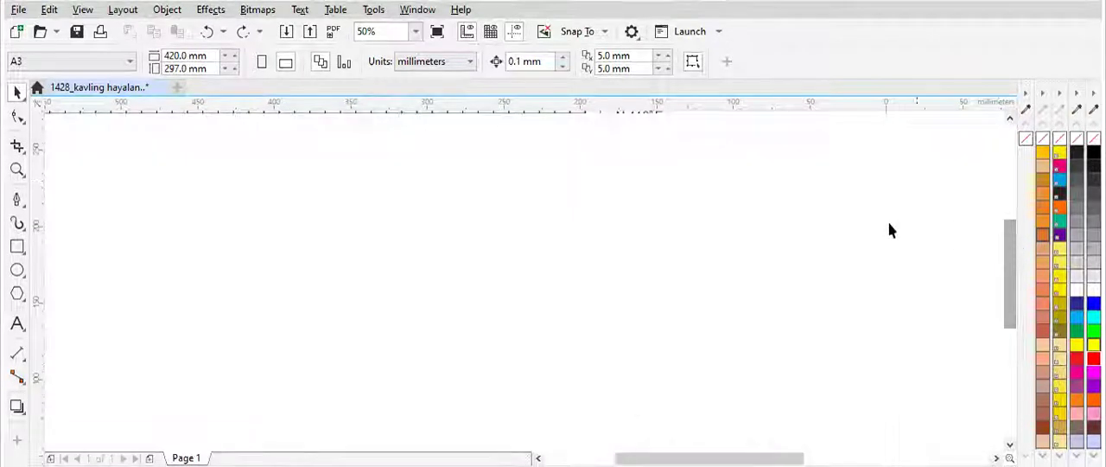
scroll(864, 220, down, 2)
scroll(840, 275, up, 2)
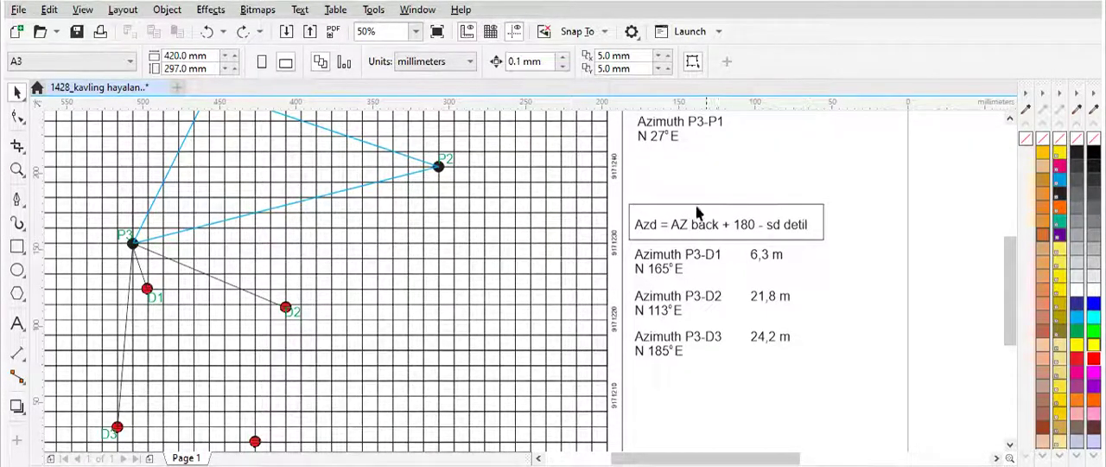
drag(730, 459, 683, 459)
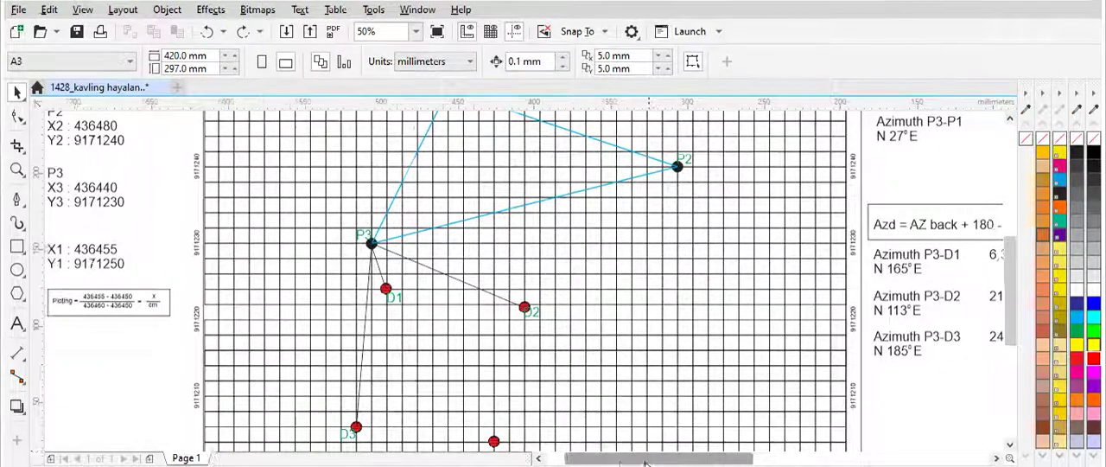
drag(646, 463, 647, 463)
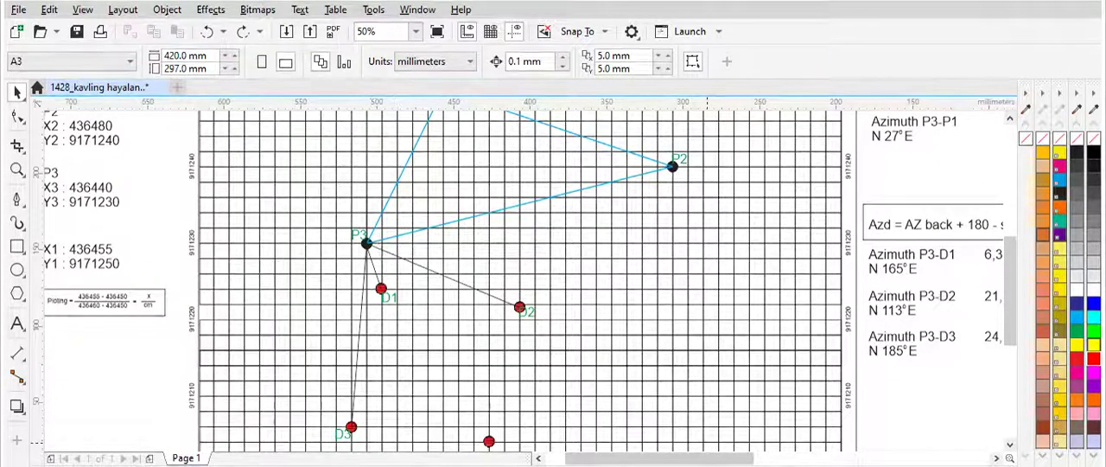
drag(711, 459, 750, 459)
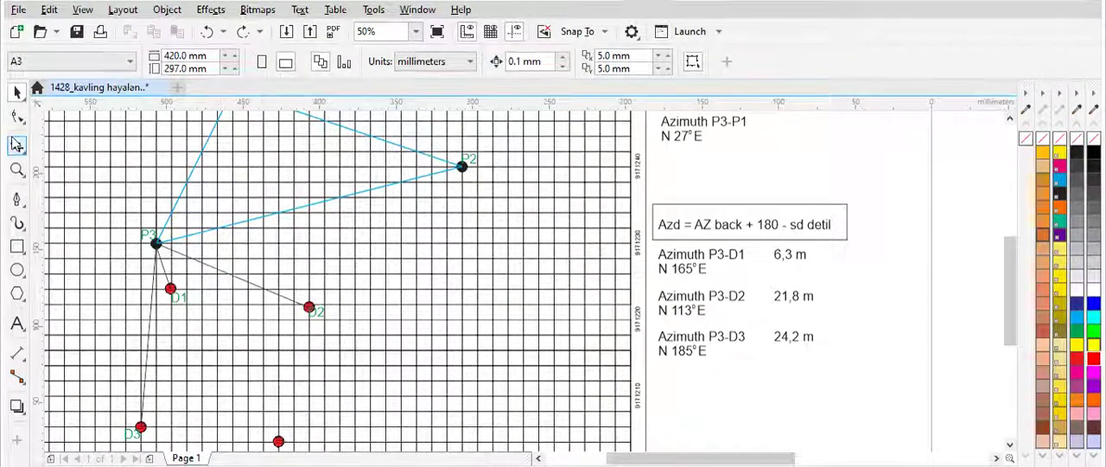
Step: Try a freehand angle arc between the P3-P2 and P3-D2 lines and undo it
click(26, 207)
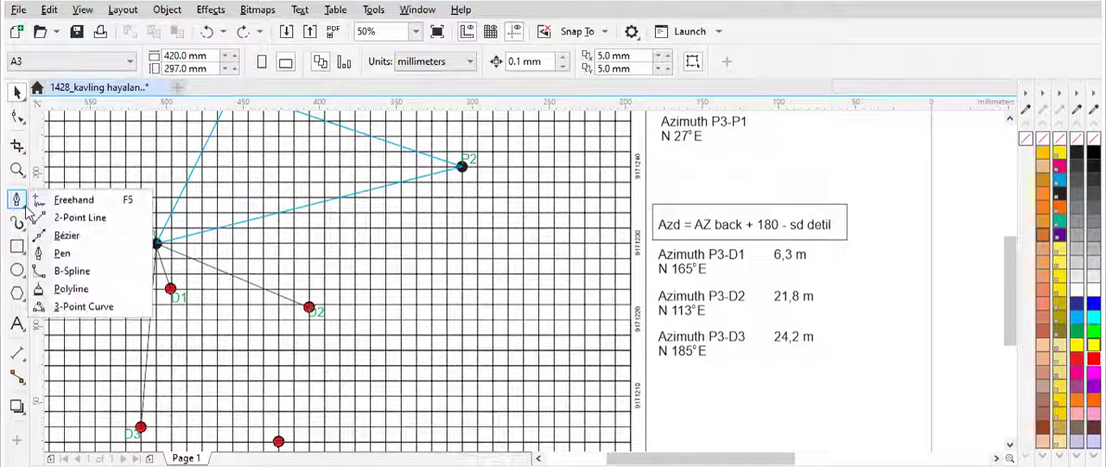
click(69, 199)
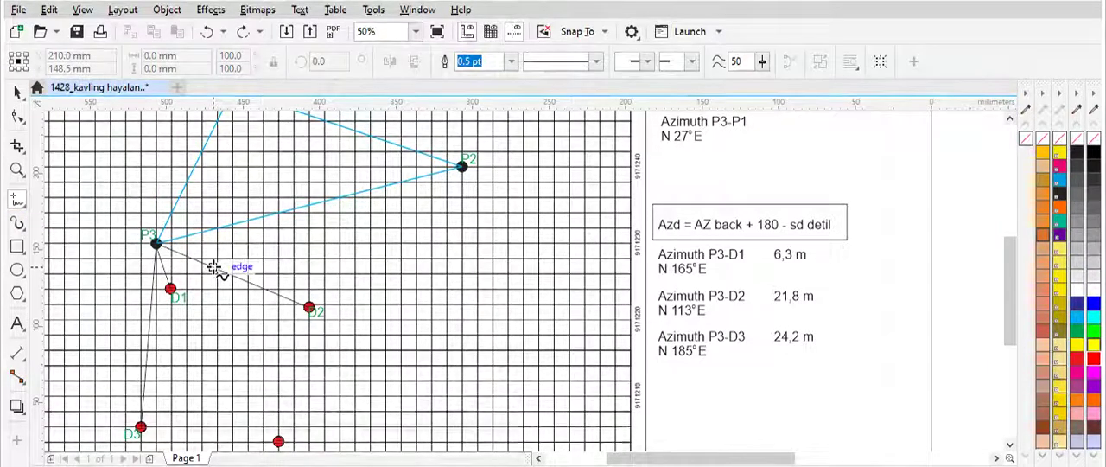
mouse_move(213, 267)
mouse_down()
mouse_move(217, 229)
mouse_move(217, 240)
mouse_move(239, 239)
mouse_move(212, 221)
mouse_move(234, 263)
mouse_move(212, 297)
mouse_up()
scroll(216, 227, up, 2)
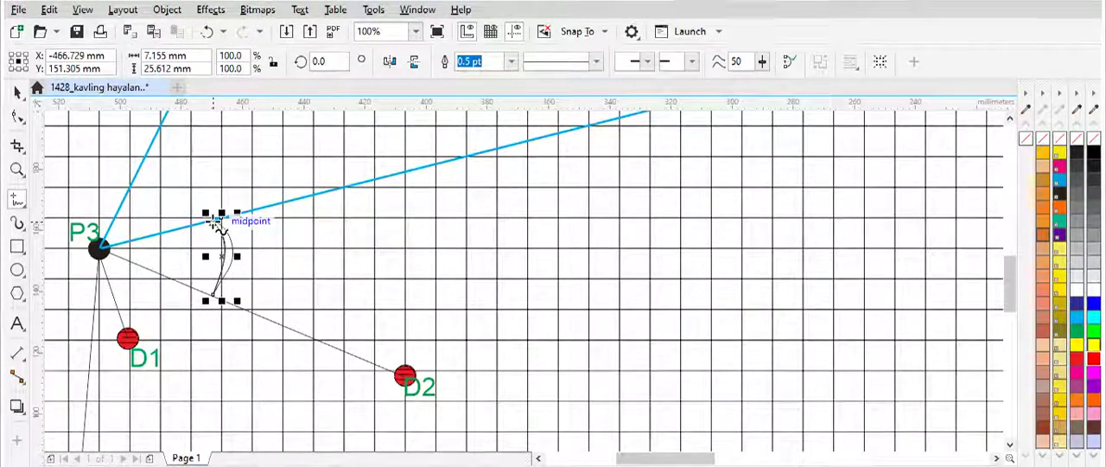
click(209, 32)
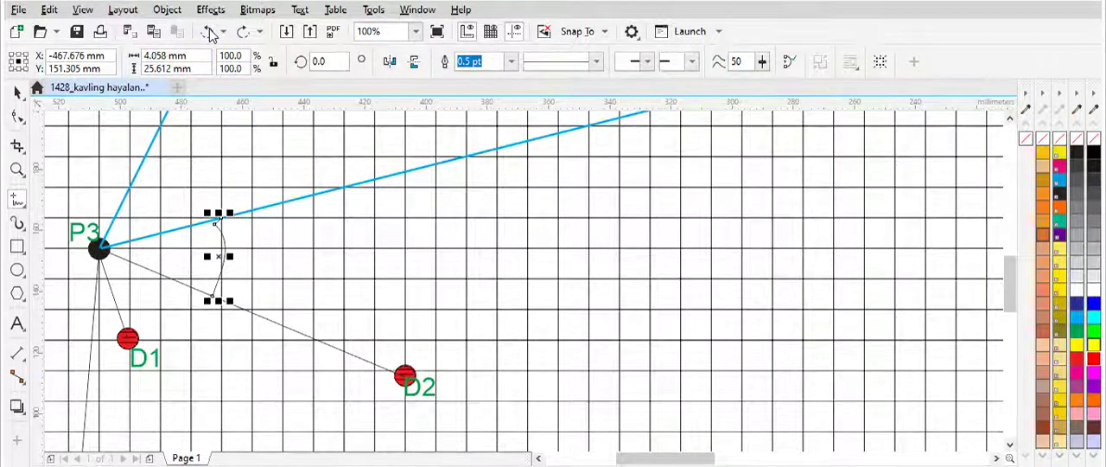
click(209, 32)
scroll(327, 226, down, 2)
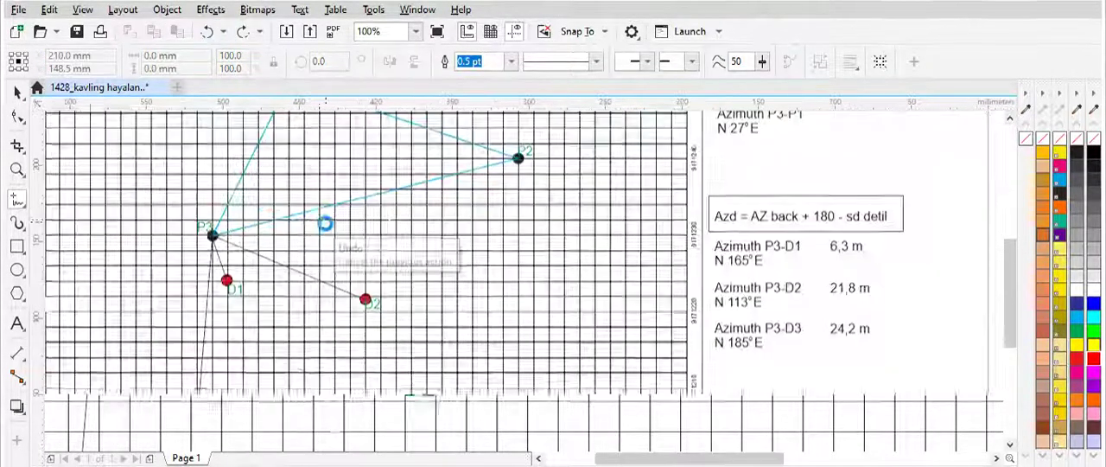
click(17, 93)
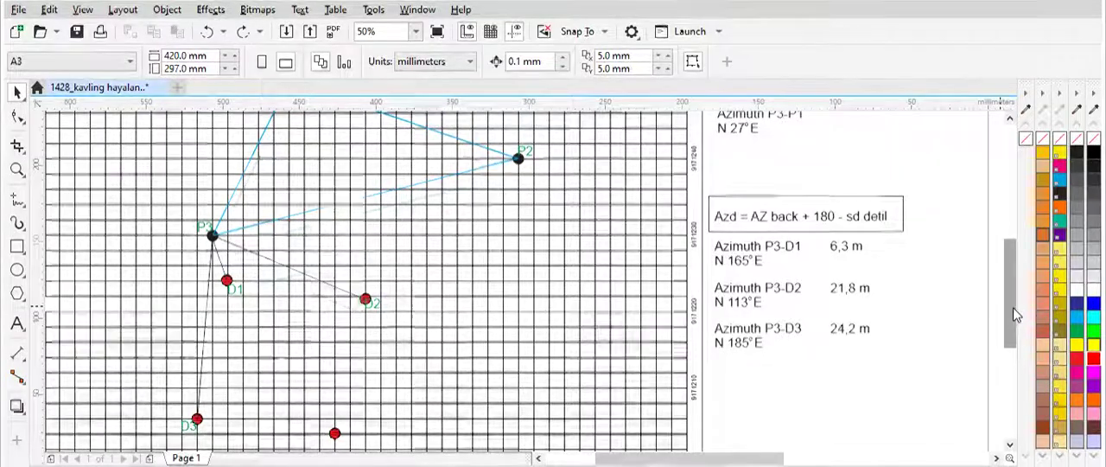
Step: Draw a vertical north reference line about 53 mm long straight up from P3 with the Pen tool
drag(1013, 313, 1013, 286)
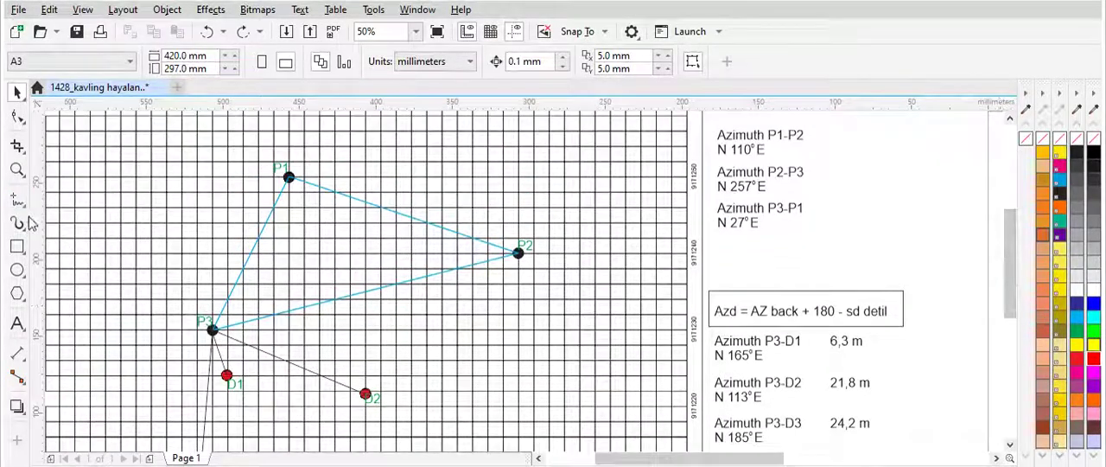
scroll(318, 211, down, 4)
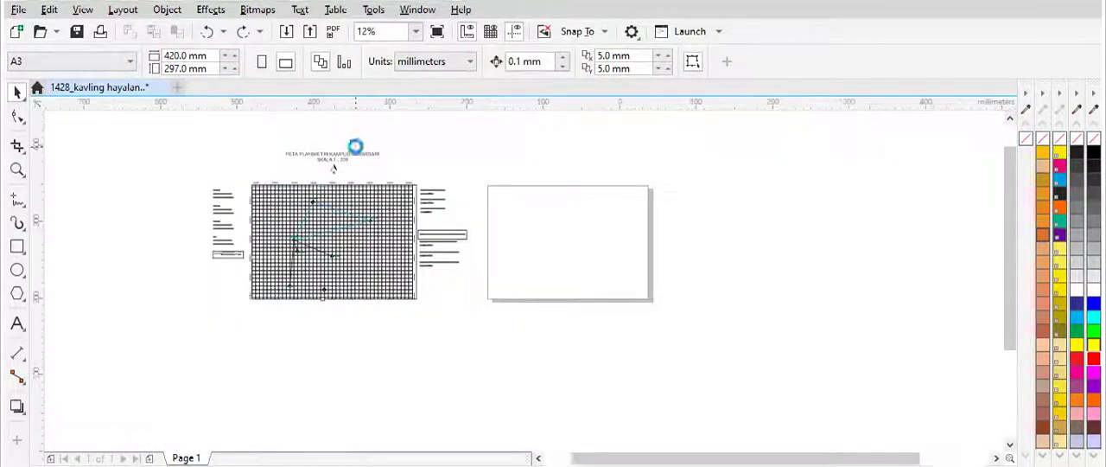
scroll(355, 147, up, 2)
scroll(212, 353, up, 2)
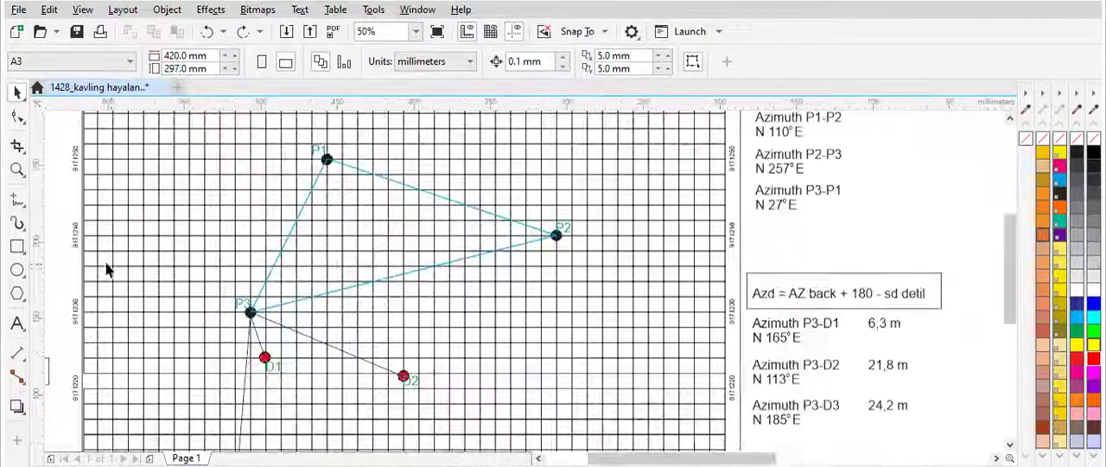
click(22, 204)
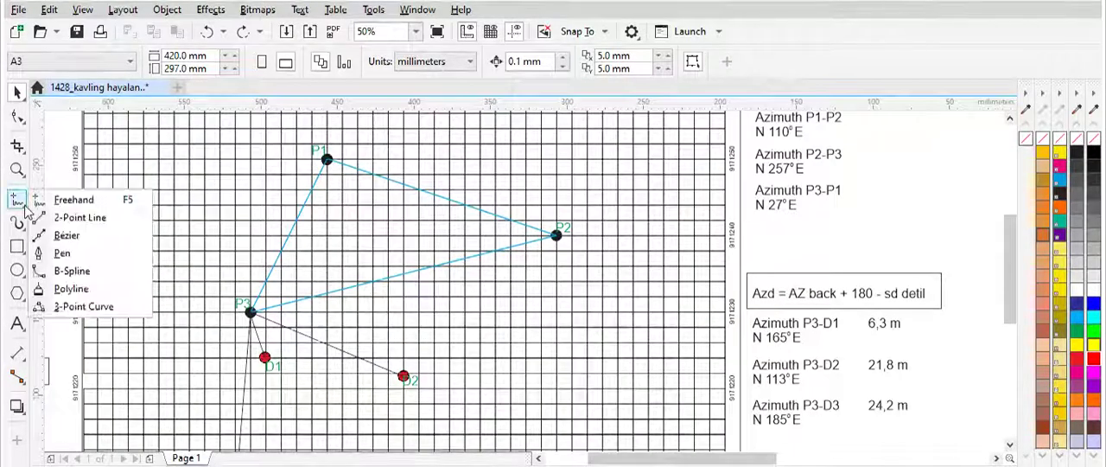
click(59, 254)
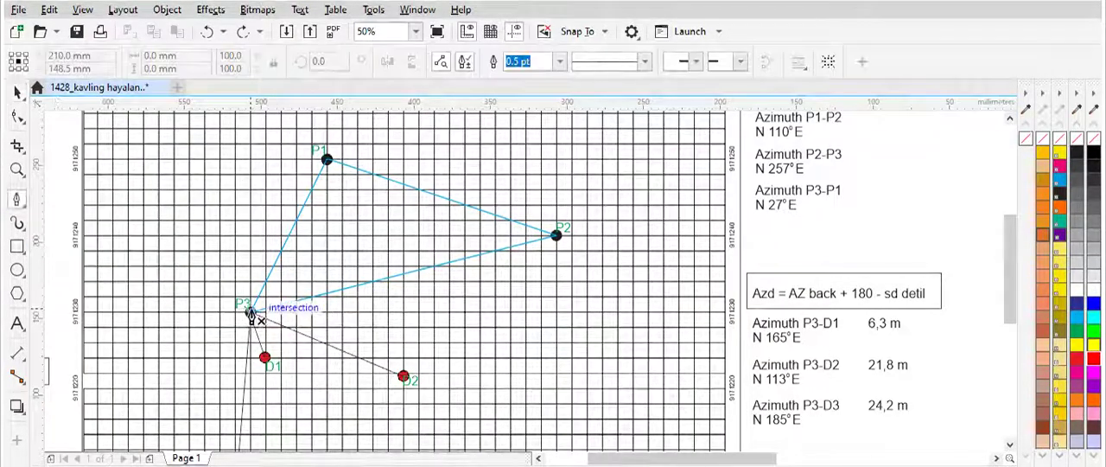
drag(251, 313, 250, 232)
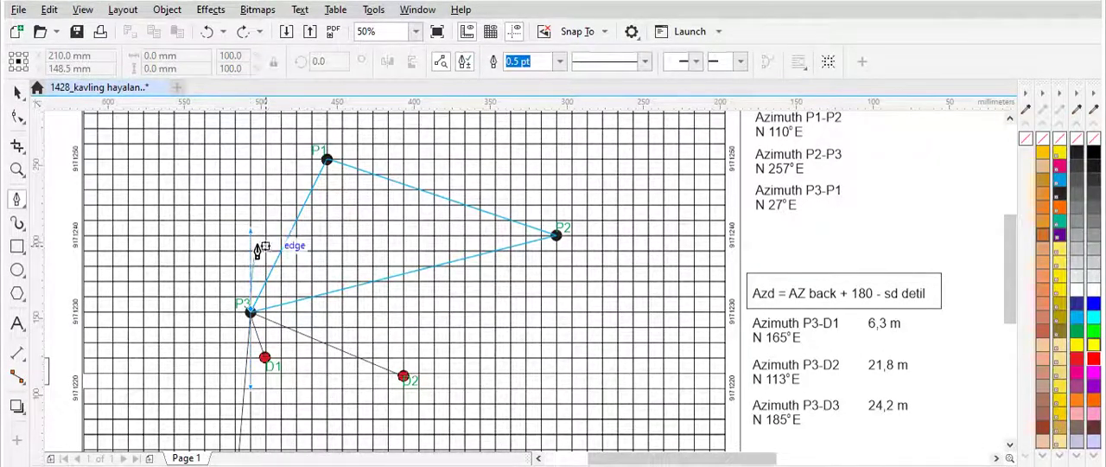
double_click(250, 222)
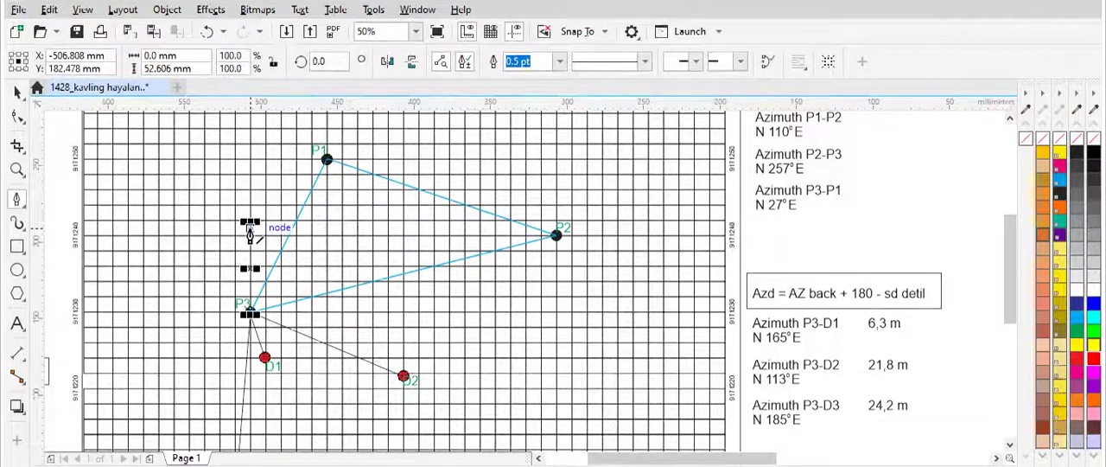
Step: Set the outline width of the vertical north line at P3 to 8.0 pt and leave nothing selected
click(559, 62)
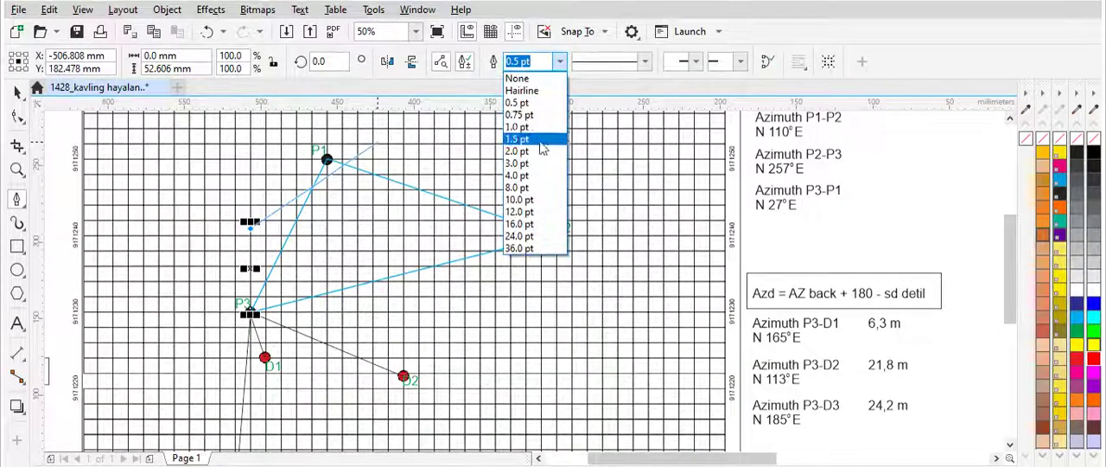
click(537, 187)
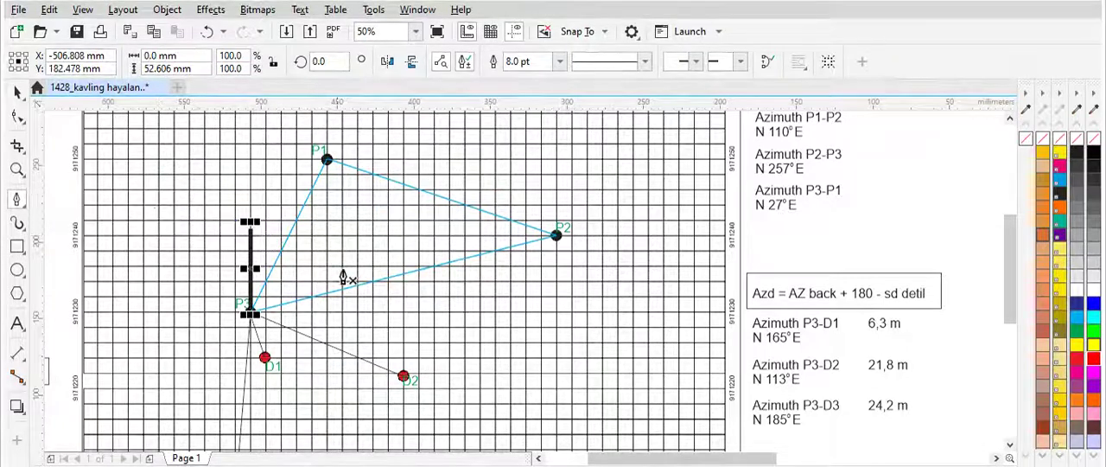
click(18, 91)
click(380, 325)
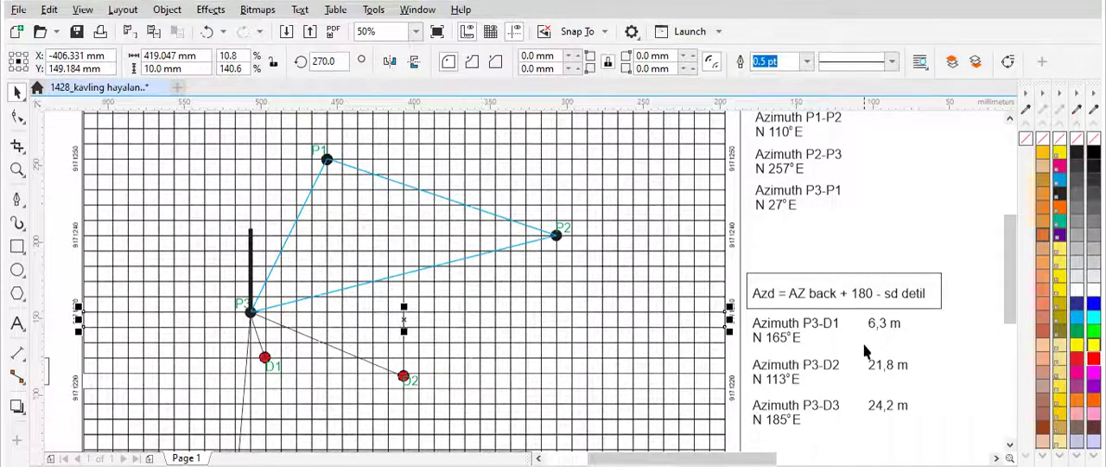
scroll(864, 324, down, 1)
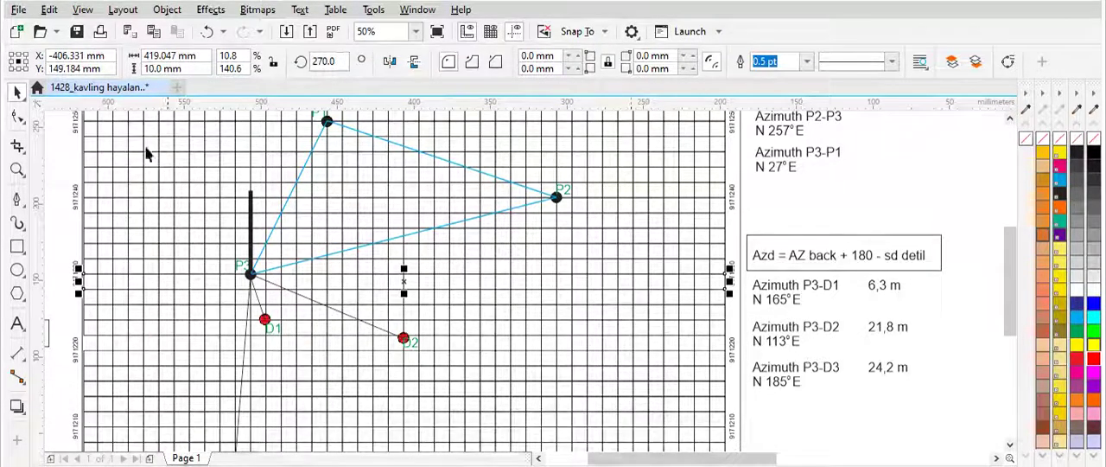
click(133, 170)
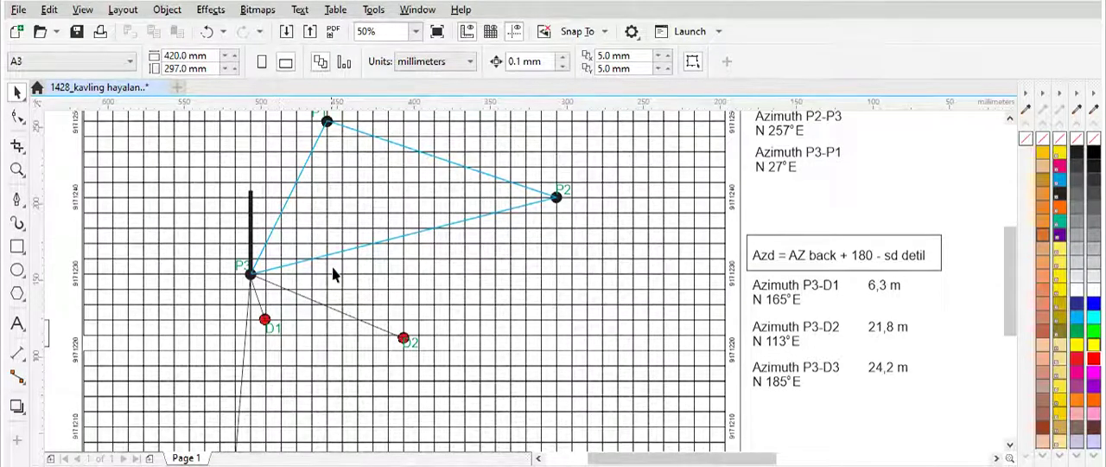
Step: Sketch a freehand azimuth arc about 29 mm wide and 60 mm tall from the north line clockwise to the P3-D1 line
click(19, 202)
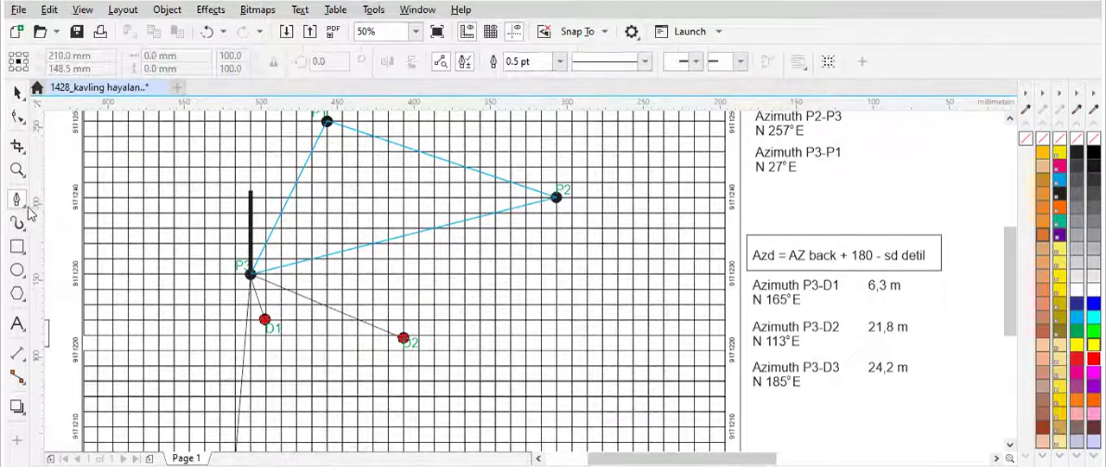
click(26, 208)
click(74, 196)
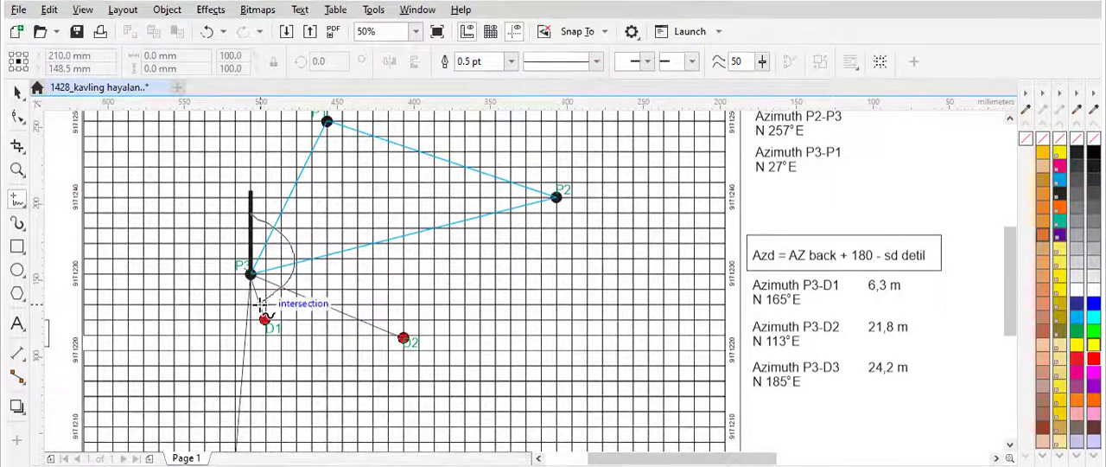
click(262, 304)
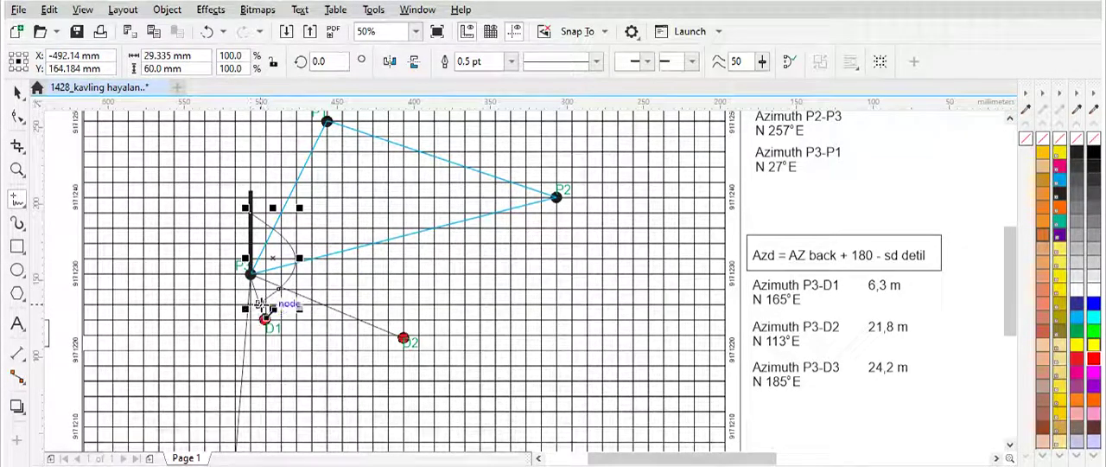
key(Escape)
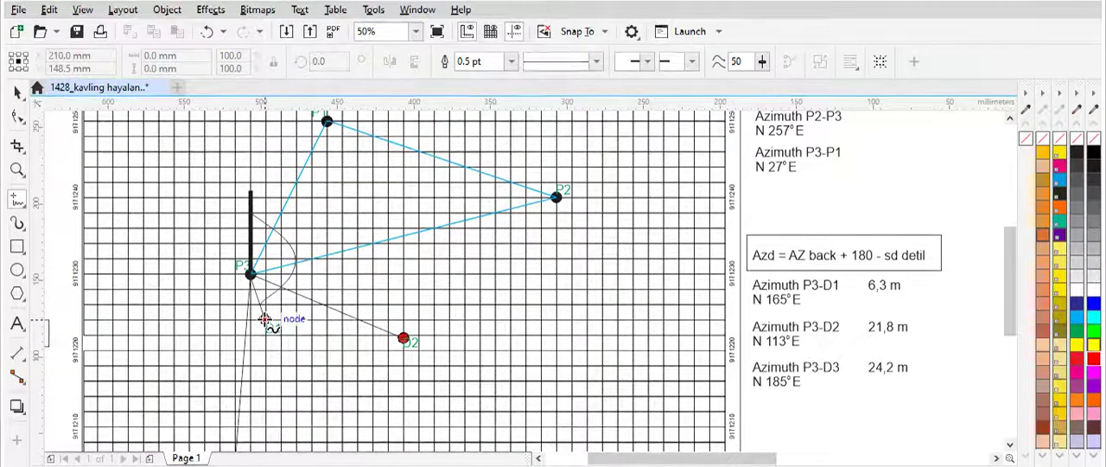
drag(265, 319, 318, 250)
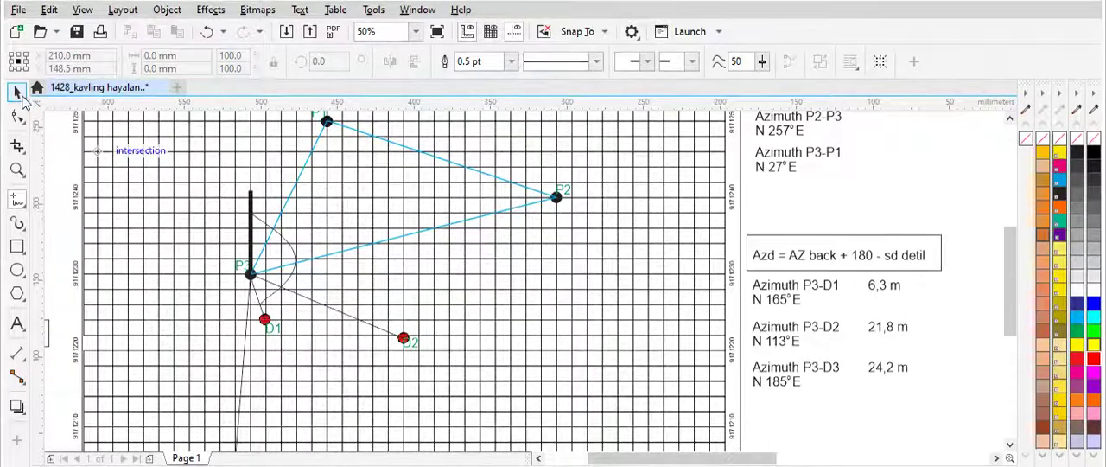
click(19, 93)
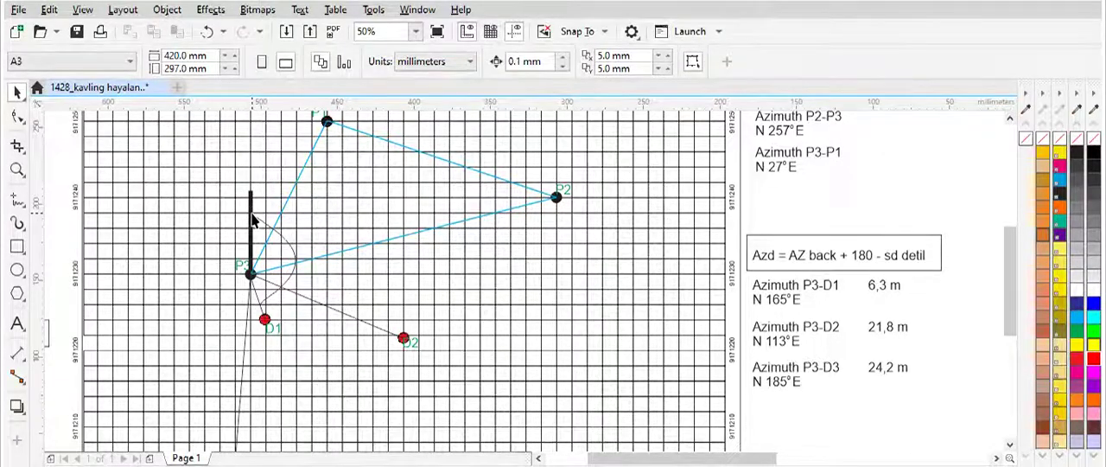
Step: Sketch a larger freehand azimuth arc about 40 mm wide and 62 mm tall from the north line to the P3-D2 line
click(21, 202)
click(65, 200)
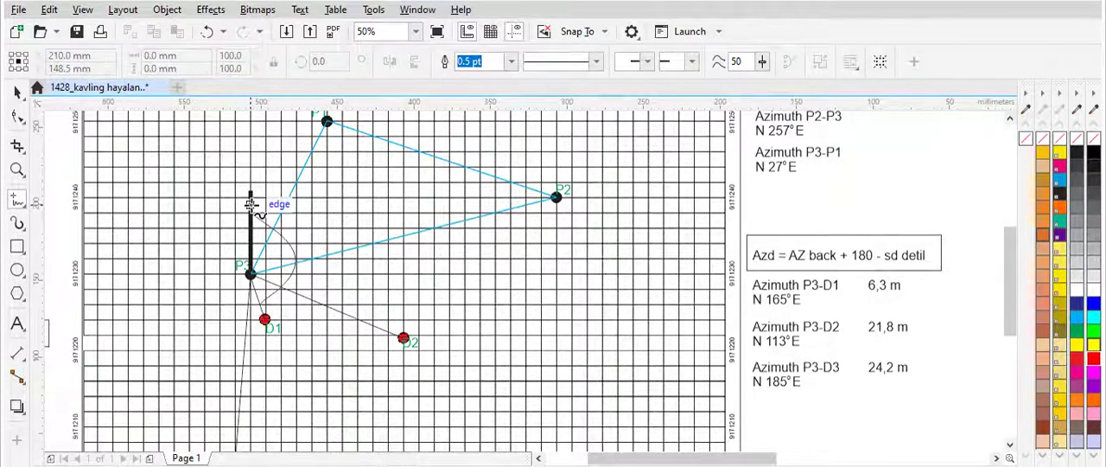
mouse_move(251, 204)
mouse_down()
mouse_move(300, 246)
mouse_move(310, 303)
mouse_up()
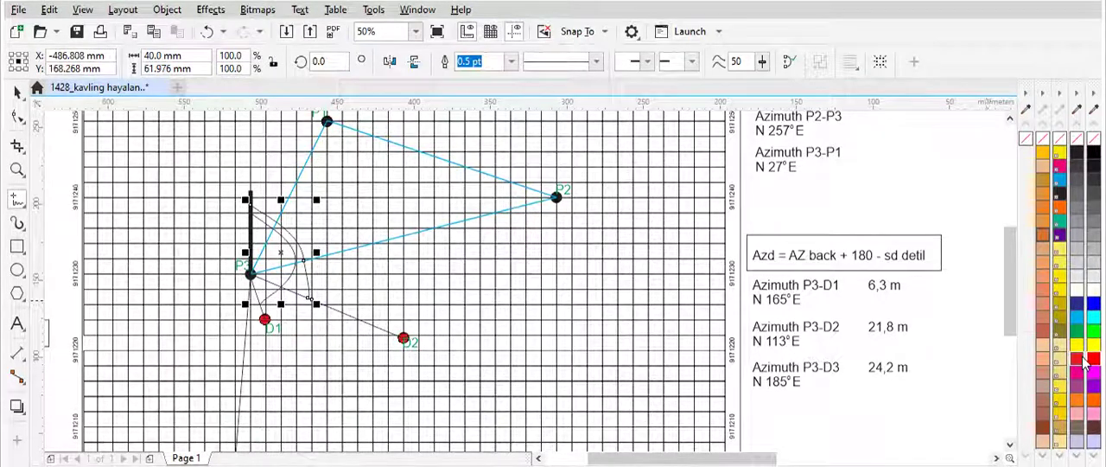
Step: Give the P3-D2 azimuth arc a red outline with a width of 3.0 pt
right_click(1086, 363)
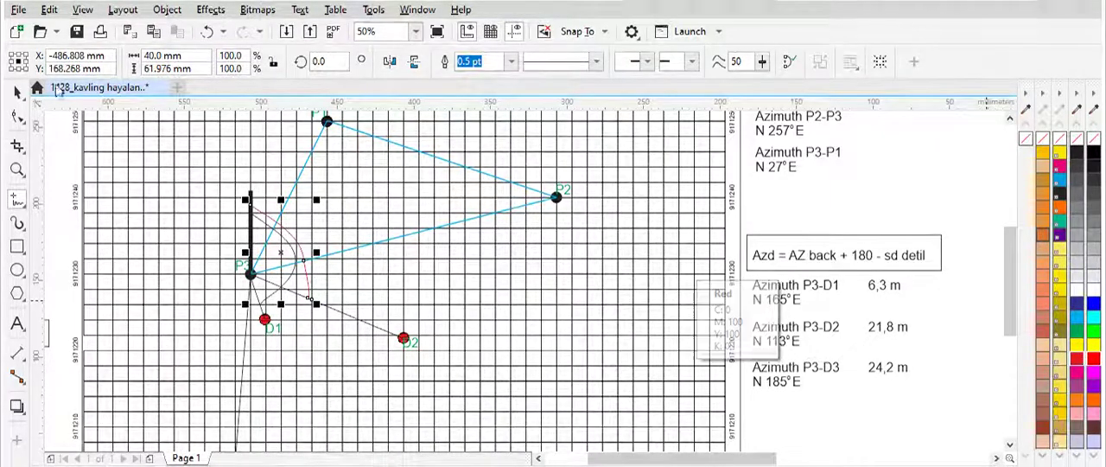
click(19, 92)
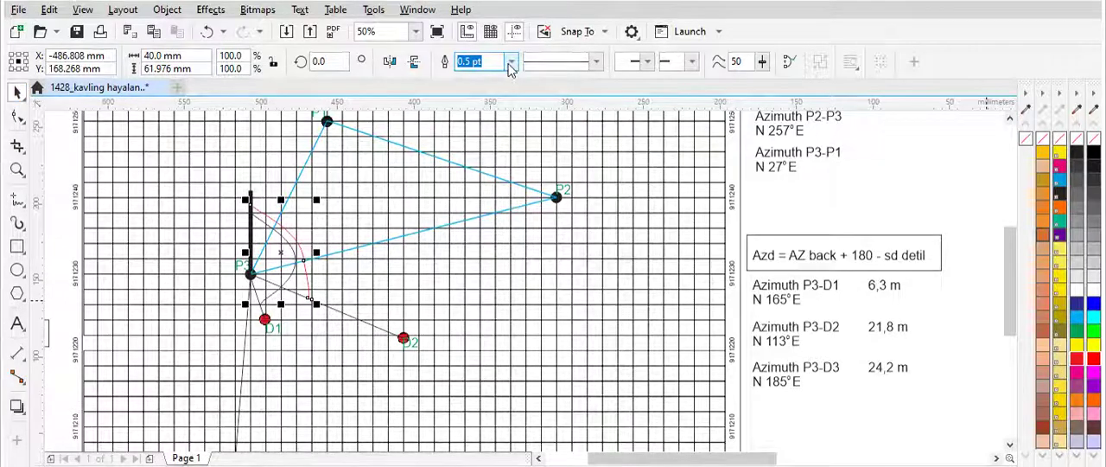
click(512, 60)
click(471, 163)
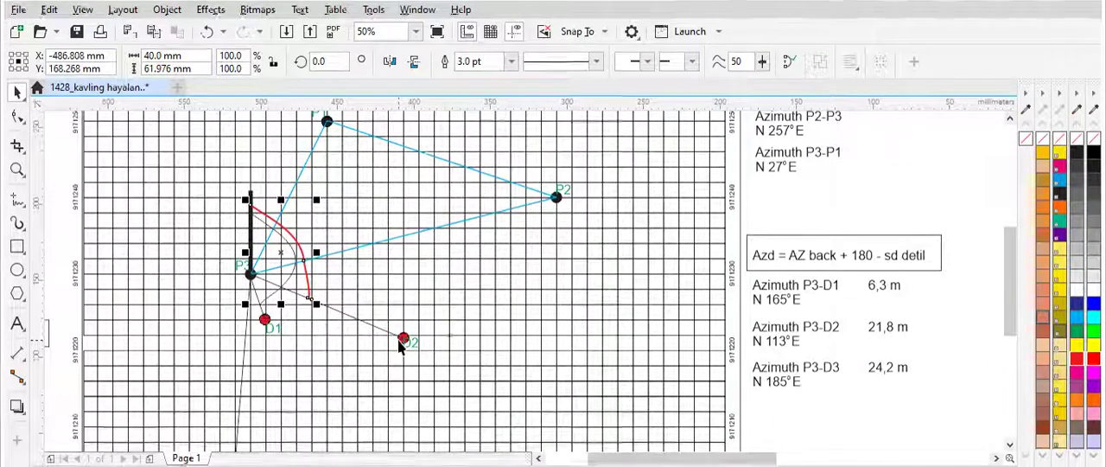
Step: Examine the P3-D3 line and its end at detail point D3, and leave nothing selected
drag(1008, 291, 1004, 316)
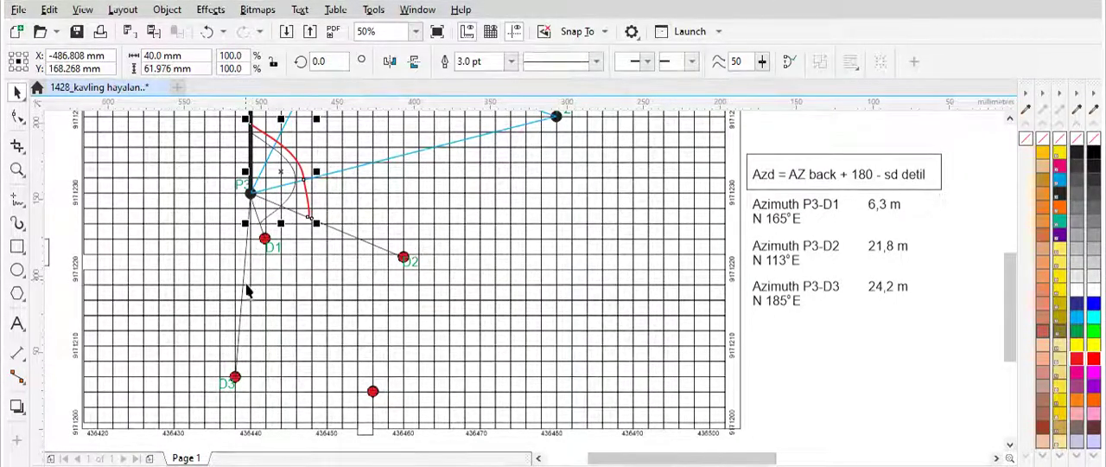
click(237, 351)
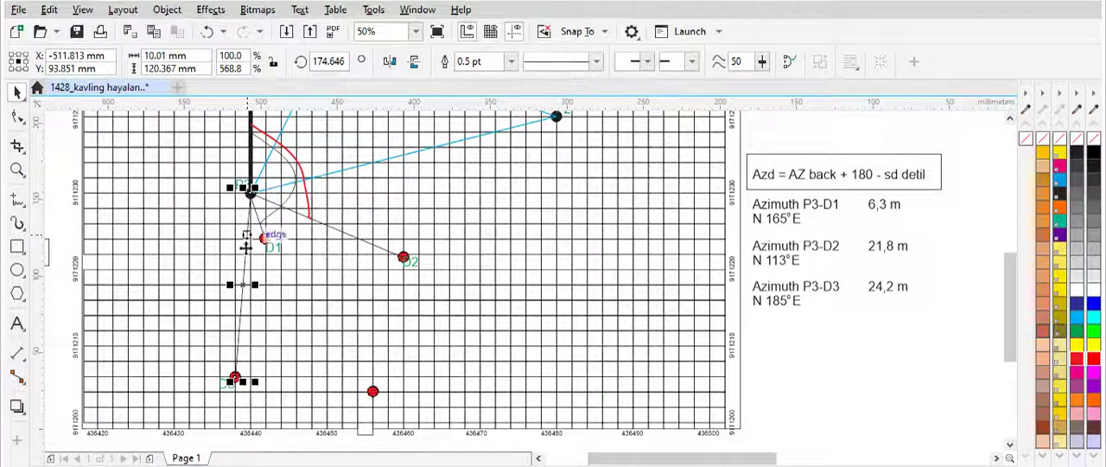
click(236, 380)
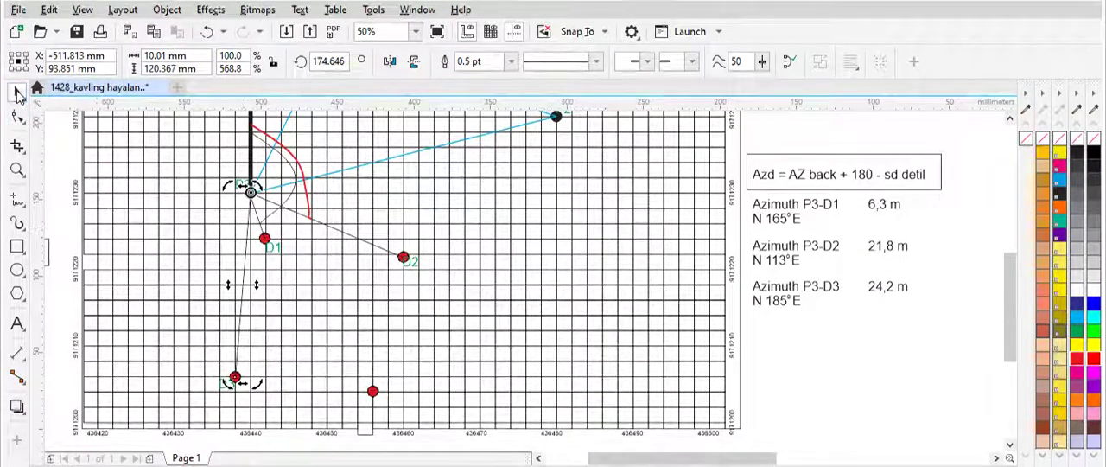
click(383, 363)
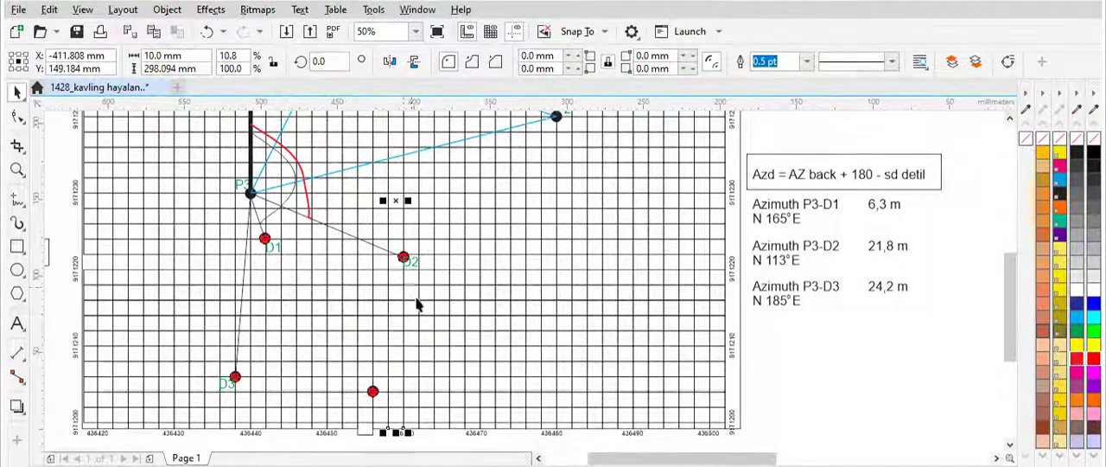
click(769, 407)
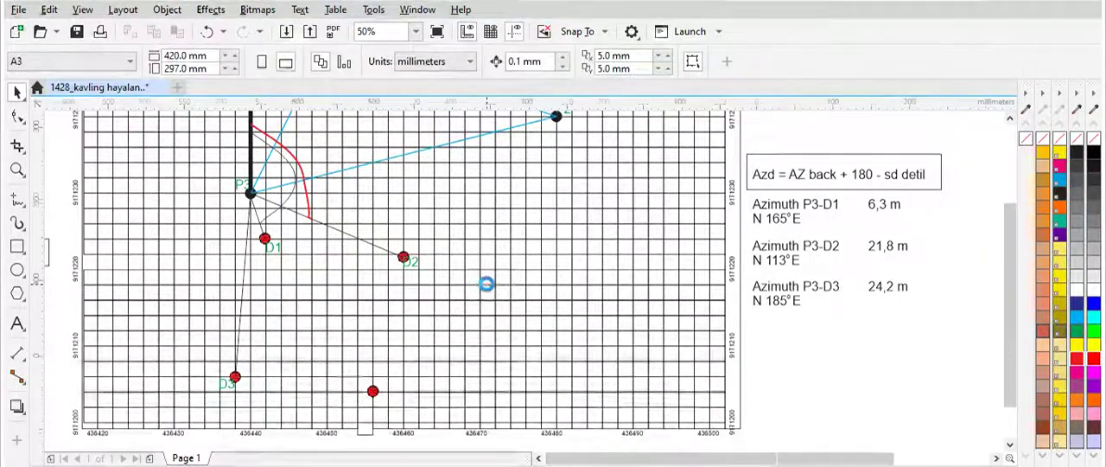
Step: Review the plotted control and detail points against the azimuth and distance list, then examine the map's title, scale and north arrow
scroll(487, 294, down, 2)
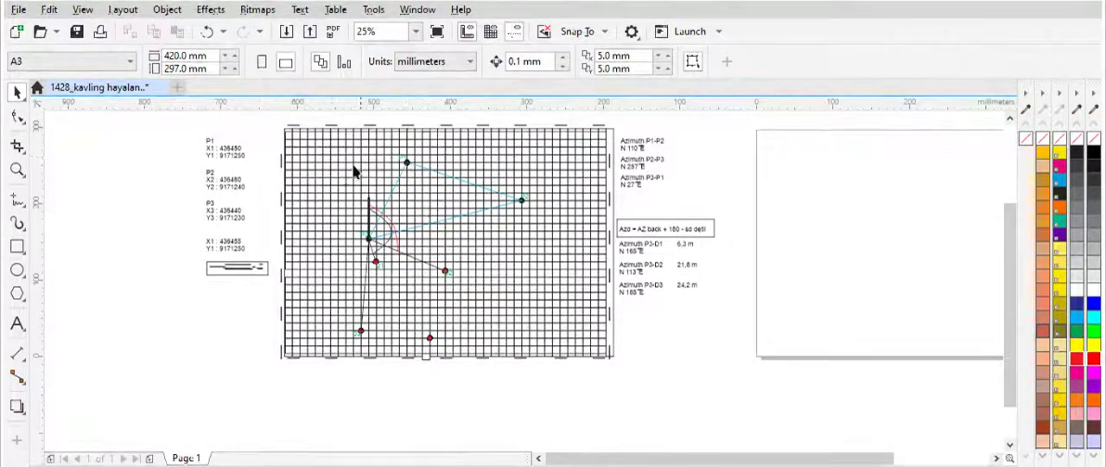
scroll(401, 300, up, 2)
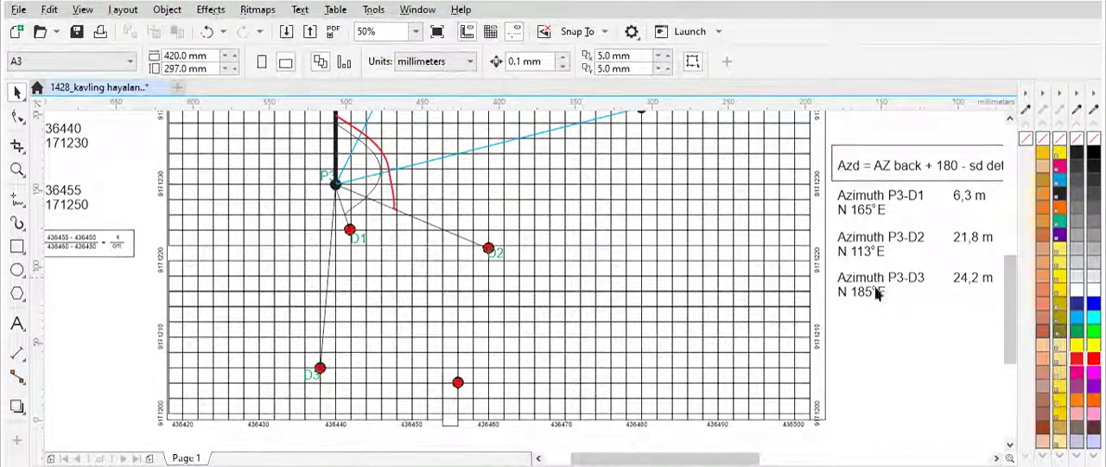
drag(1013, 314, 1021, 280)
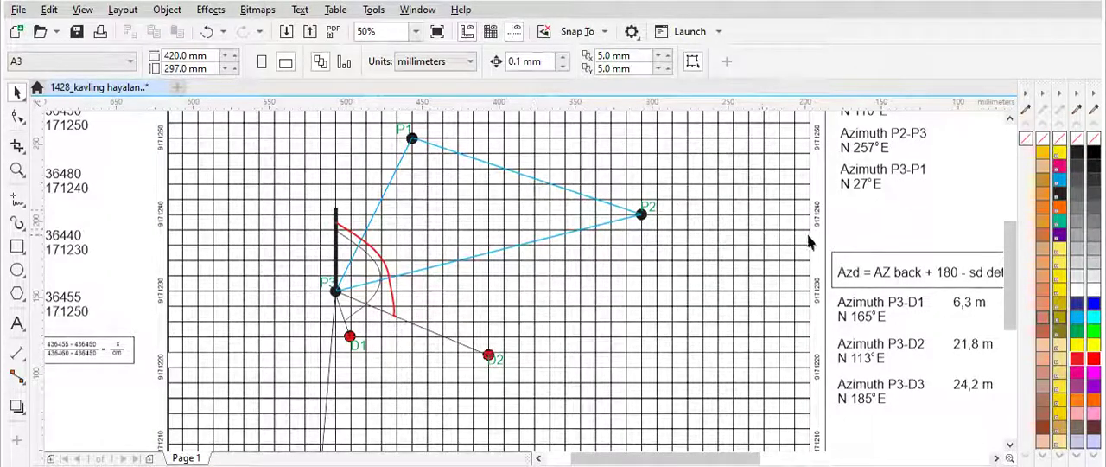
drag(1015, 229, 1016, 259)
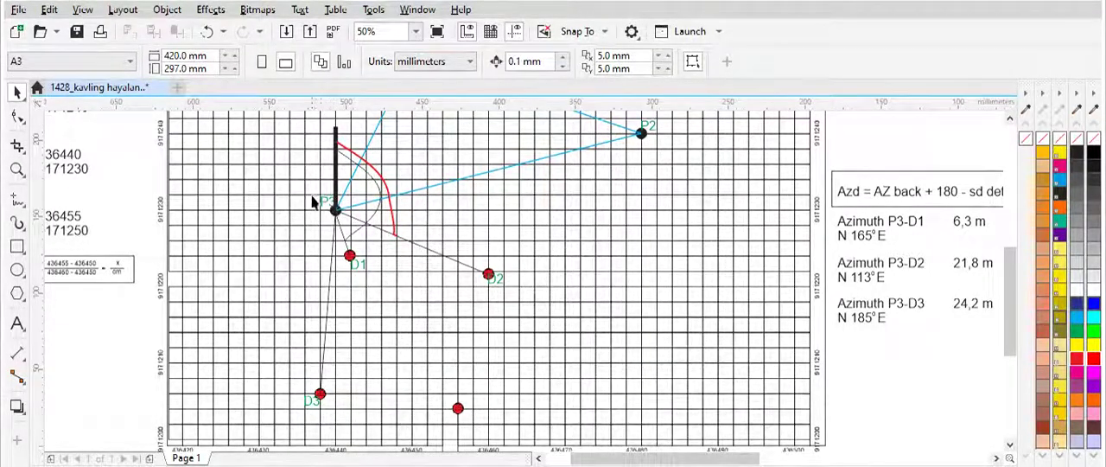
drag(1011, 276, 1011, 234)
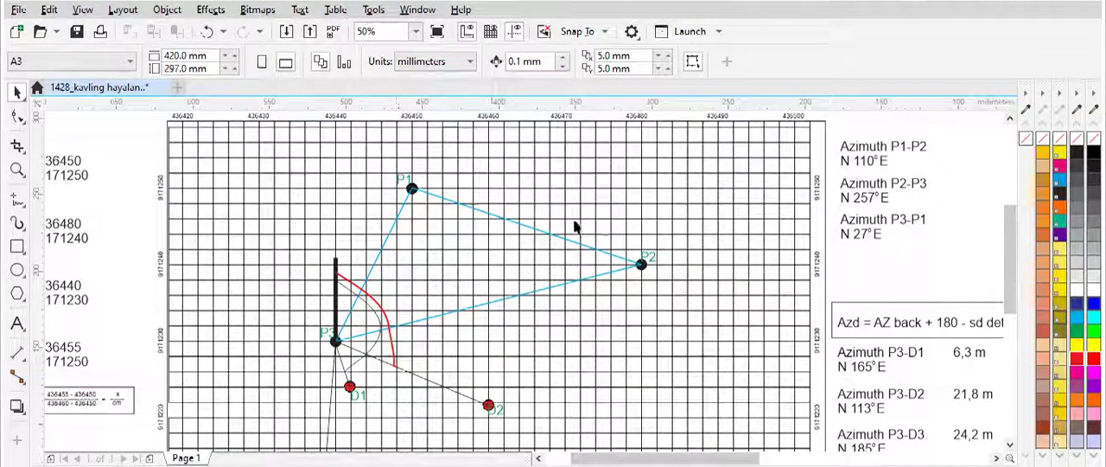
mouse_move(1011, 242)
mouse_down()
mouse_move(1015, 194)
mouse_move(1045, 175)
mouse_up()
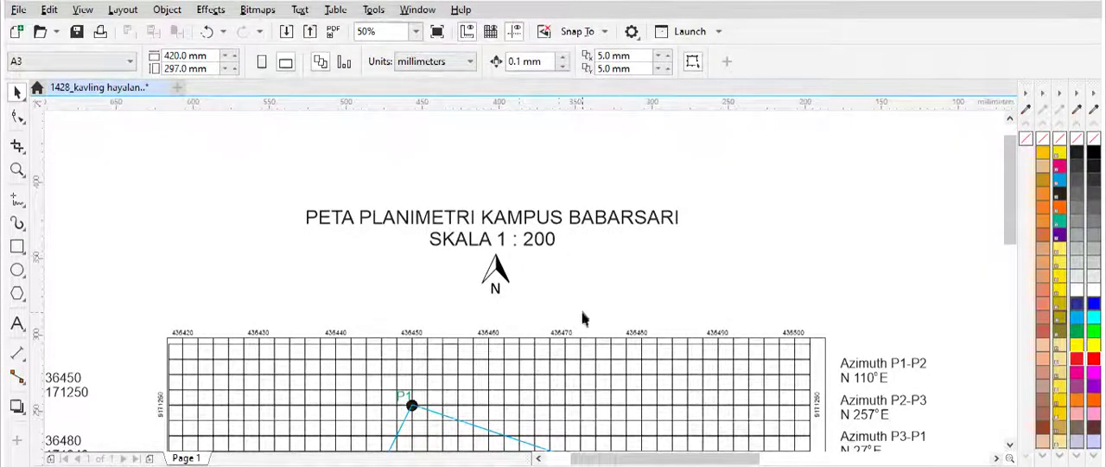
scroll(585, 316, down, 2)
scroll(1012, 233, down, 3)
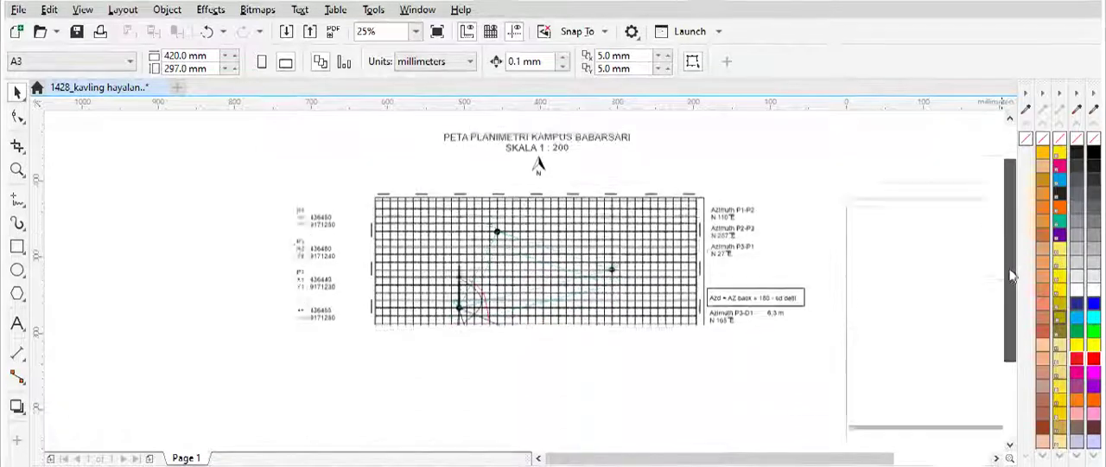